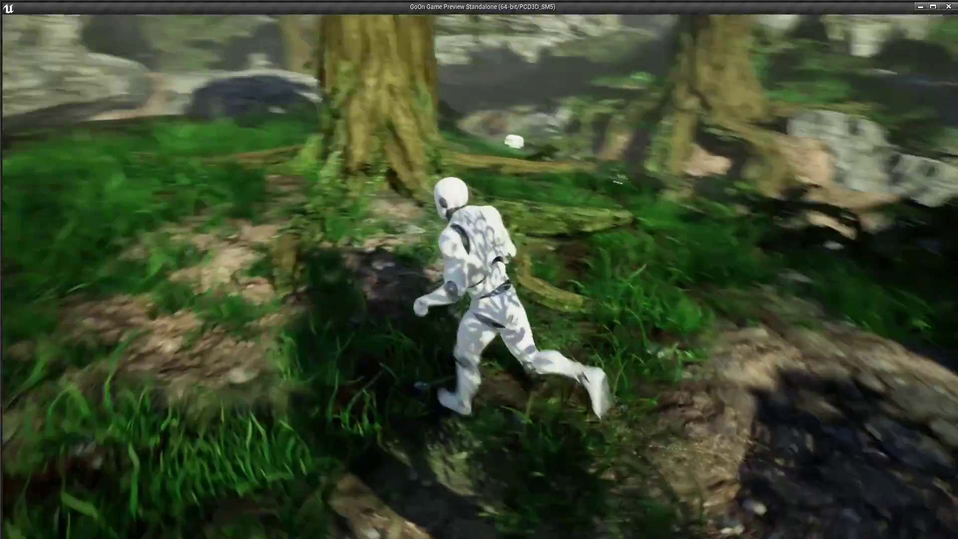
Exit the game preview and extend the mossy tree root spline out over the river with new end points.
key(Escape)
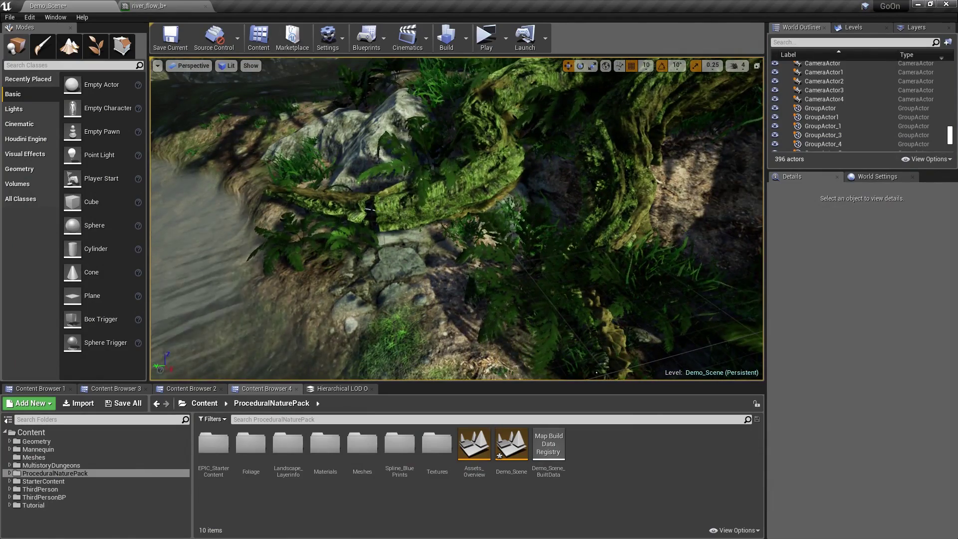
click(395, 213)
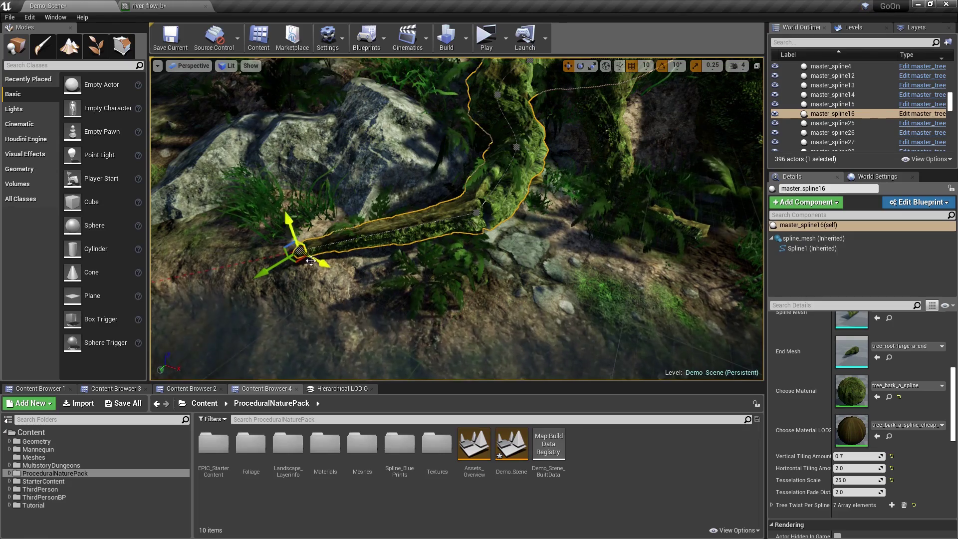
right_drag(469, 306, 410, 299)
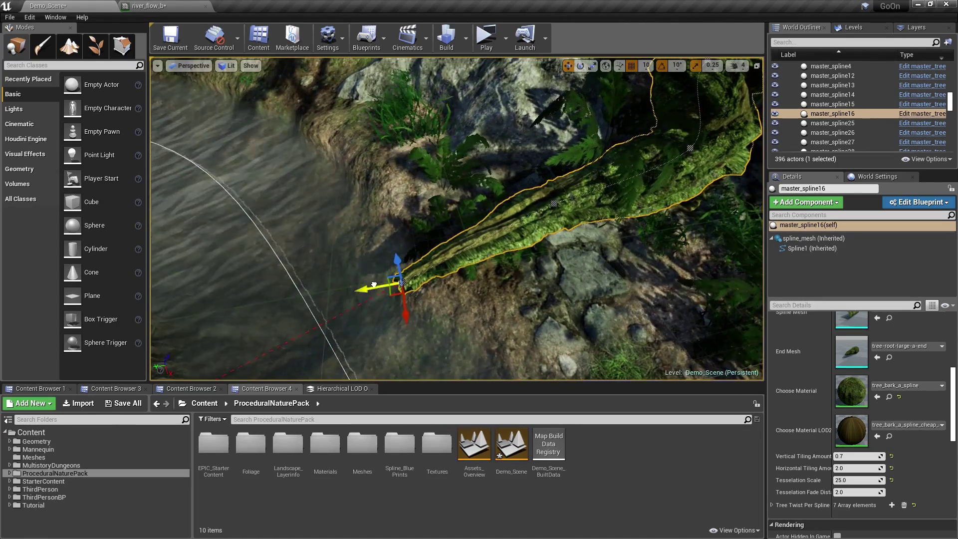
drag(361, 291, 202, 284)
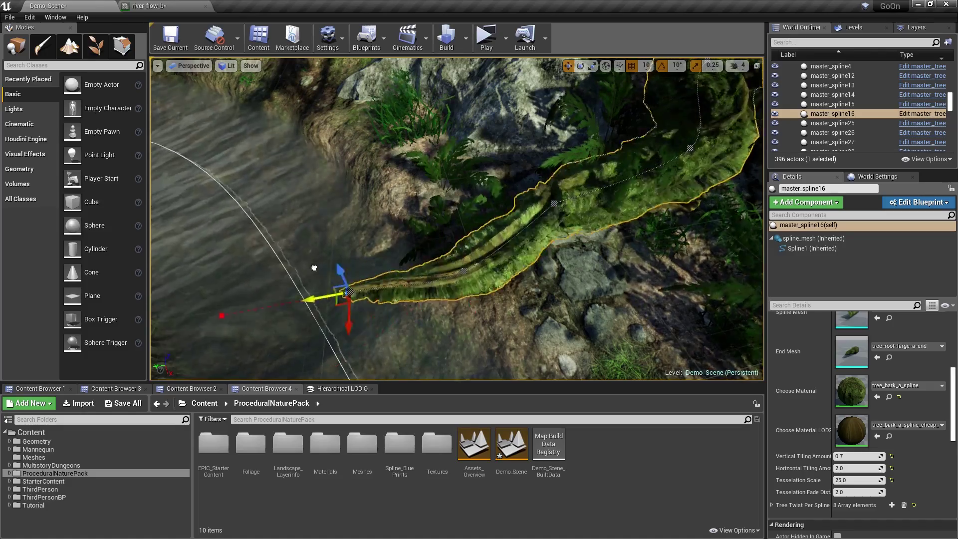
drag(314, 268, 218, 253)
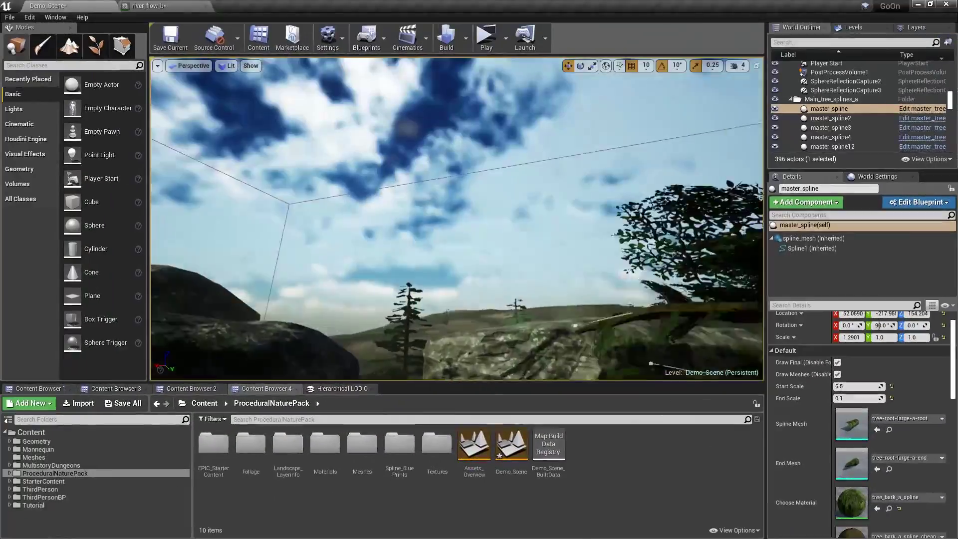
Make the conifer beside the large rock taller by raising the top point of its spline.
key(w)
right_drag(468, 281, 564, 302)
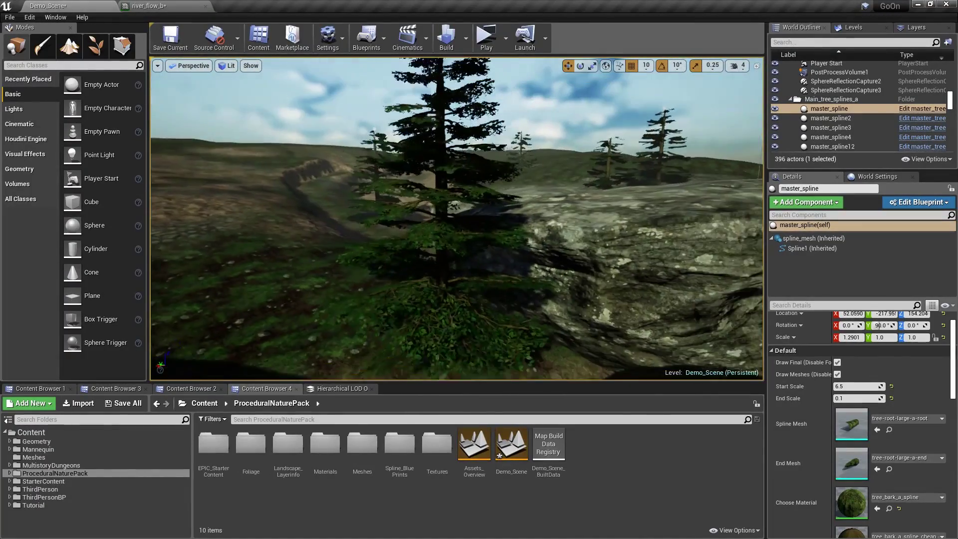
click(468, 281)
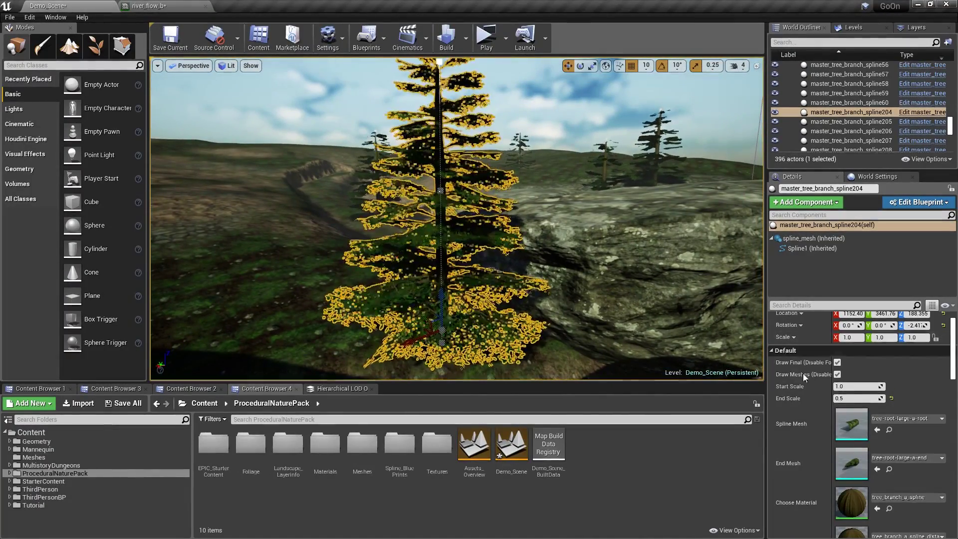
scroll(803, 374, down, 5)
scroll(853, 434, down, 4)
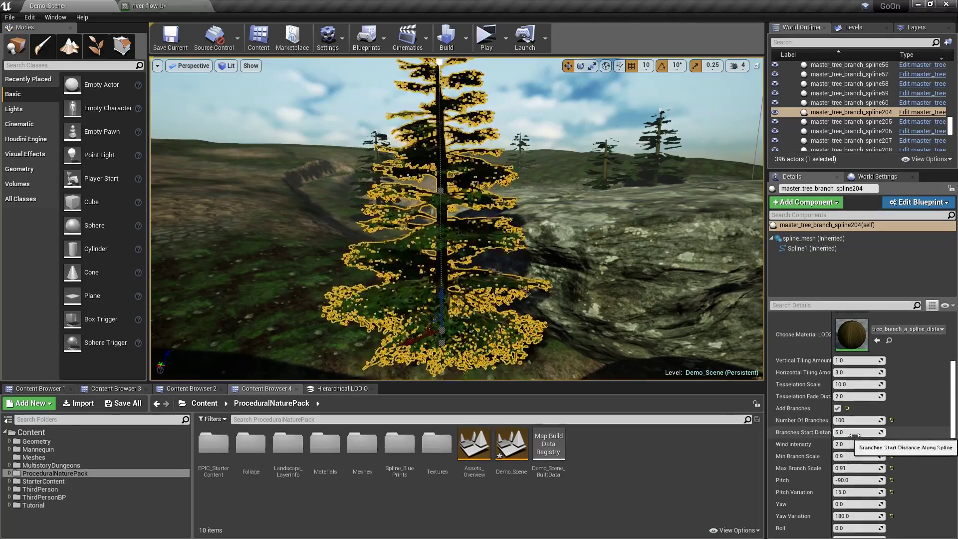
scroll(858, 445, down, 2)
key(s)
right_drag(564, 299, 574, 272)
click(417, 198)
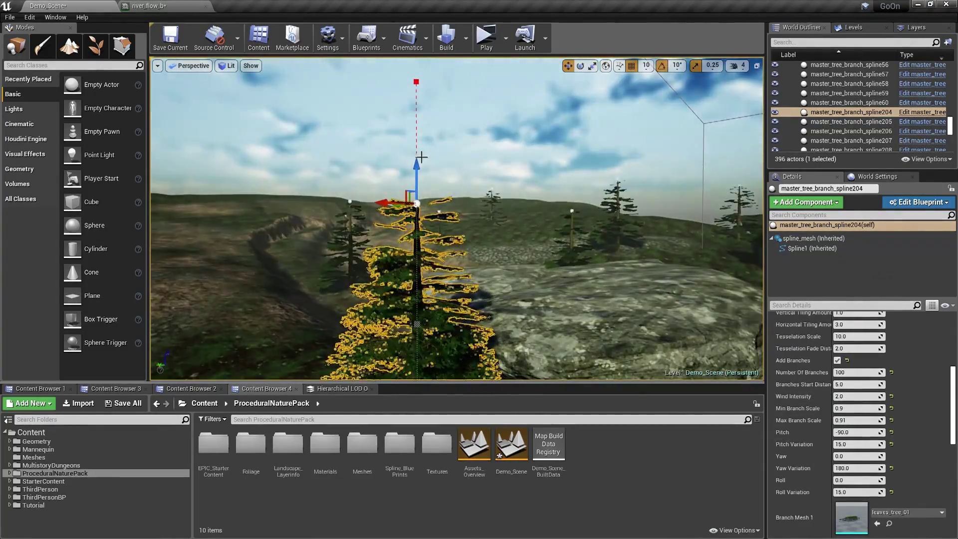
drag(418, 160, 487, 211)
scroll(488, 211, up, 6)
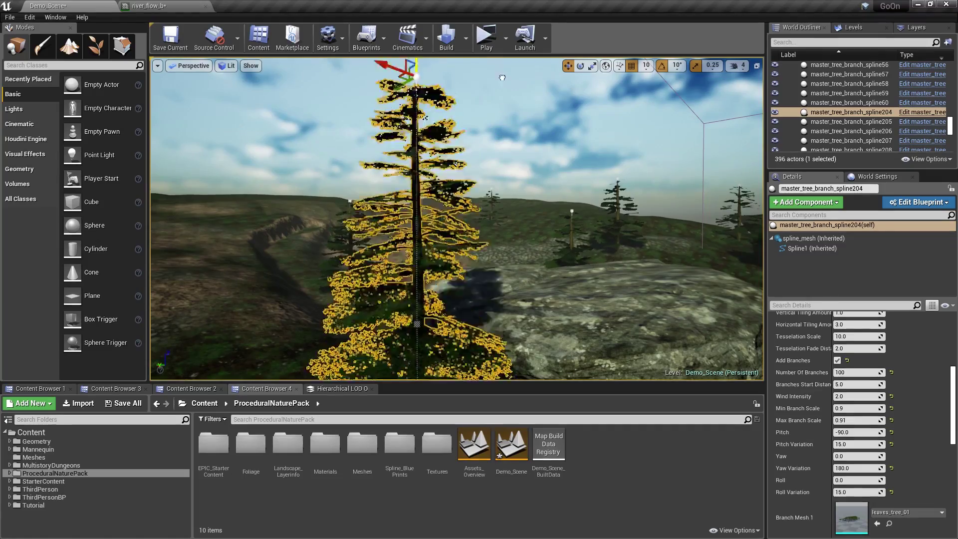
Set the conifer's Branches Start Distance to 20 so the lower trunk is bare.
right_drag(719, 320, 706, 364)
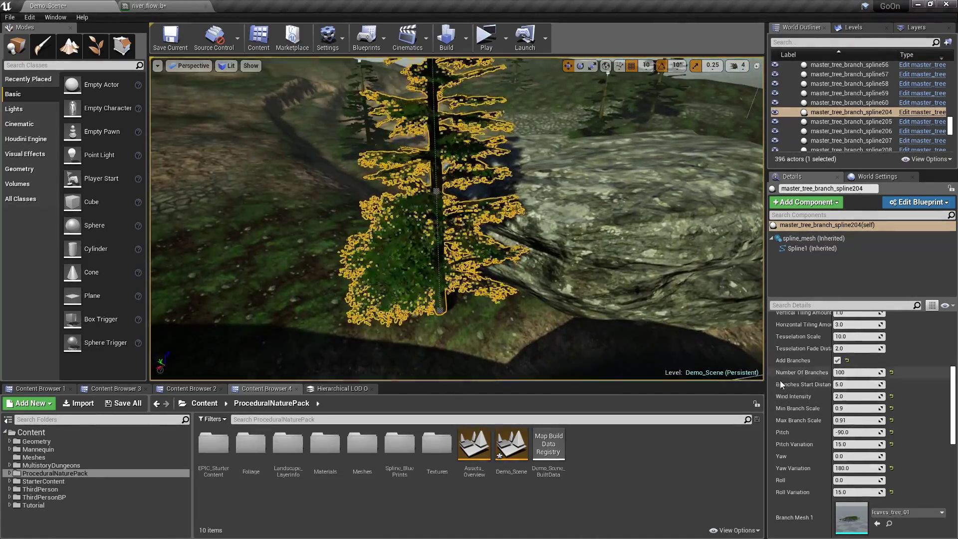
click(849, 396)
text(5)
key(Return)
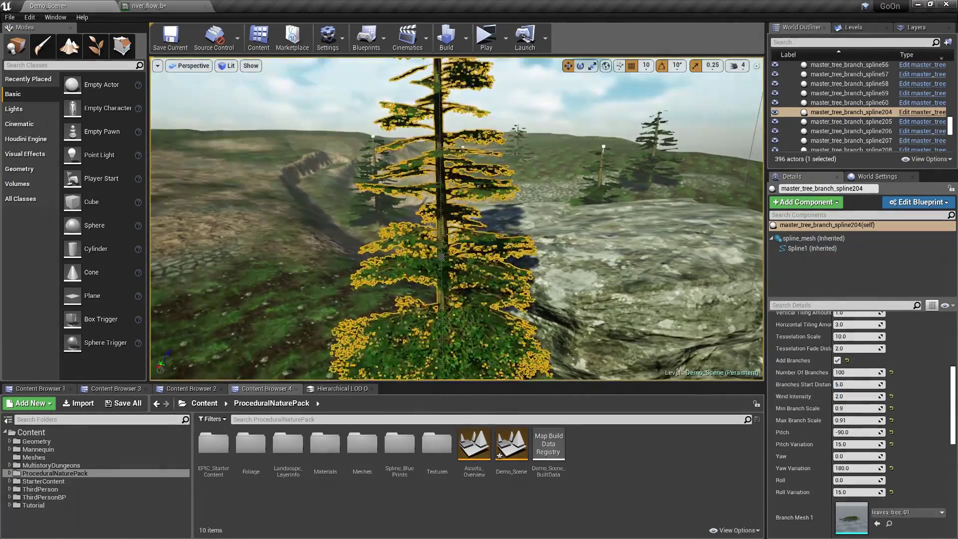
click(850, 385)
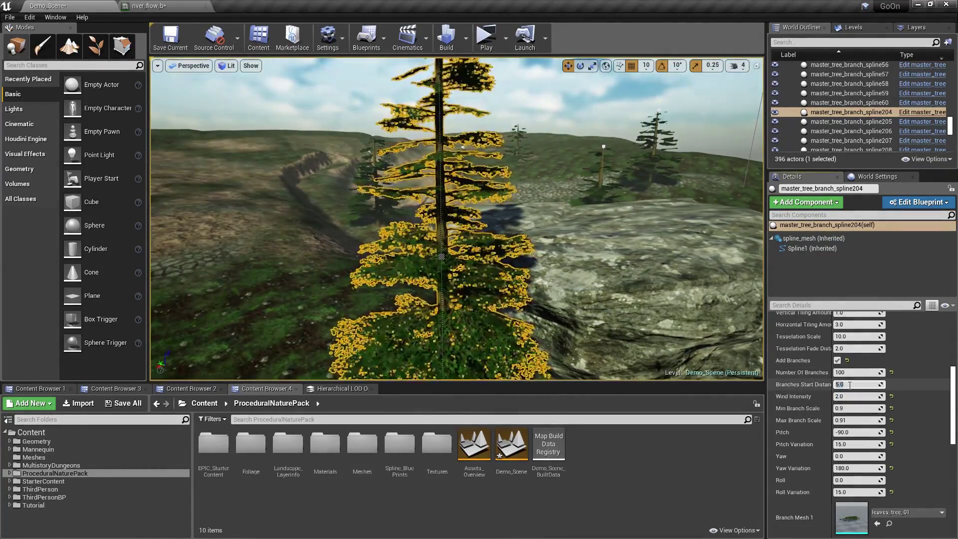
text(20)
key(Return)
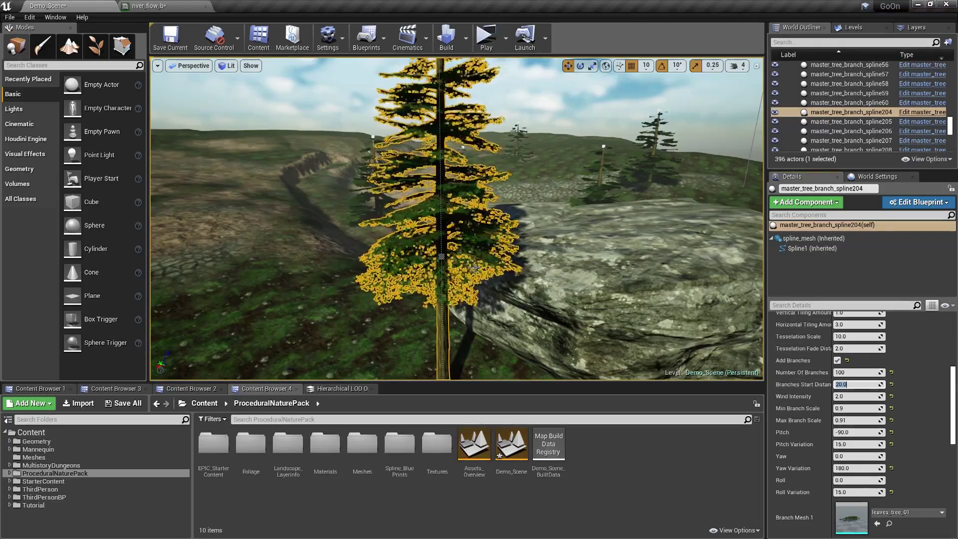
Try a Number Of Branches of 200 and 500 on the conifer.
right_drag(720, 312, 721, 312)
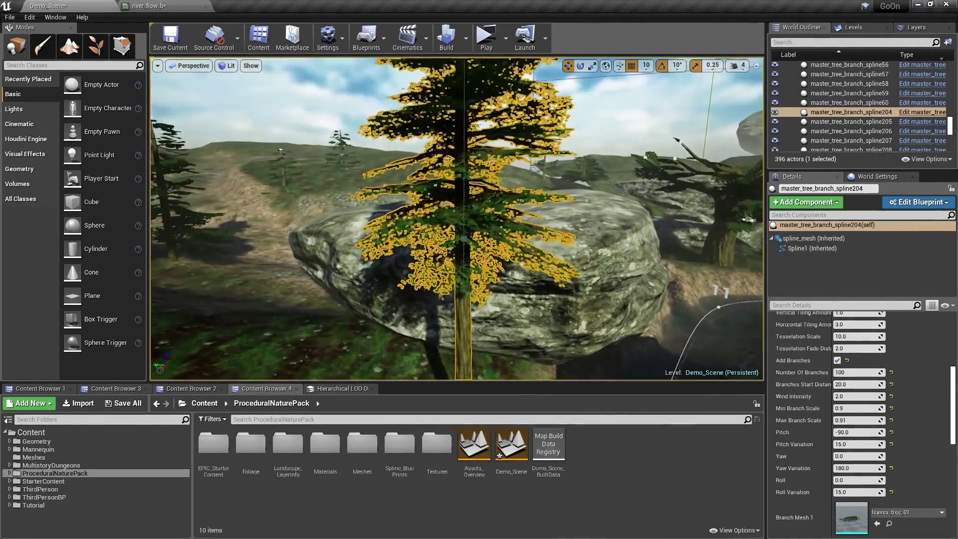
click(847, 373)
text(200)
key(Return)
click(847, 373)
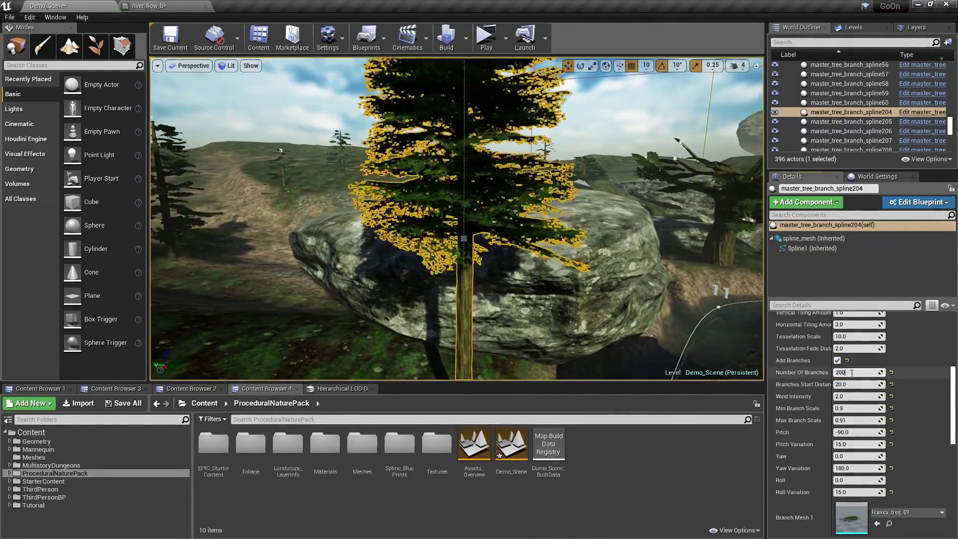
drag(847, 373, 786, 377)
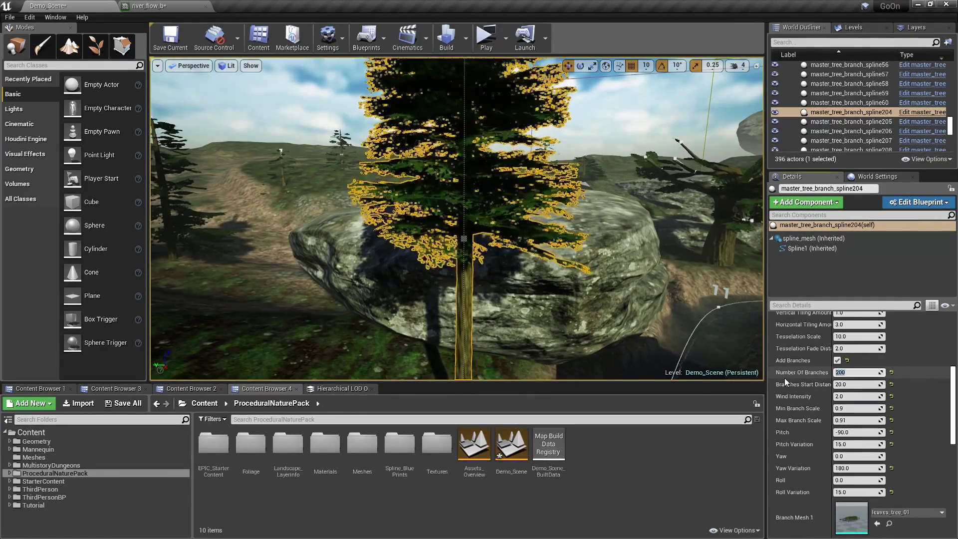
text(500)
key(Return)
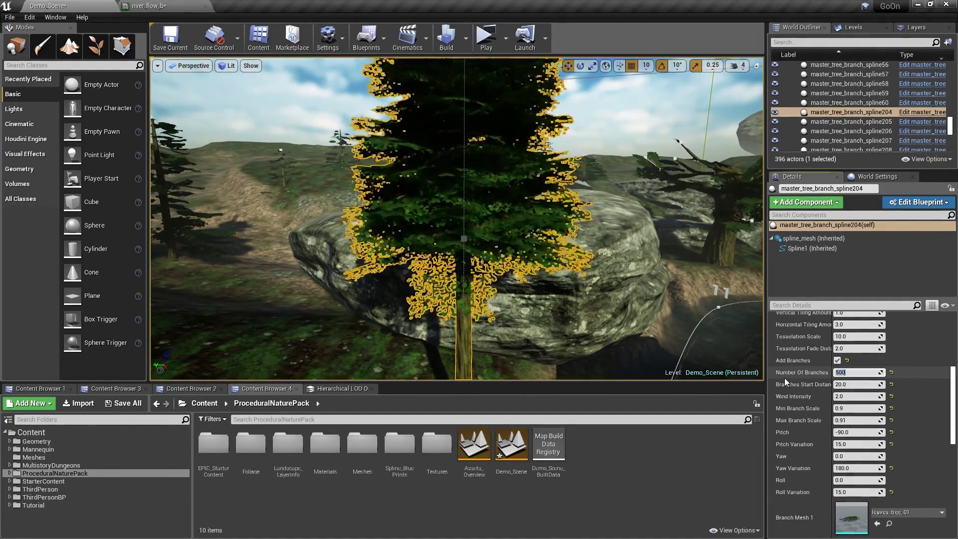
Set the conifer's Number Of Branches to 10.
text(10)
key(Return)
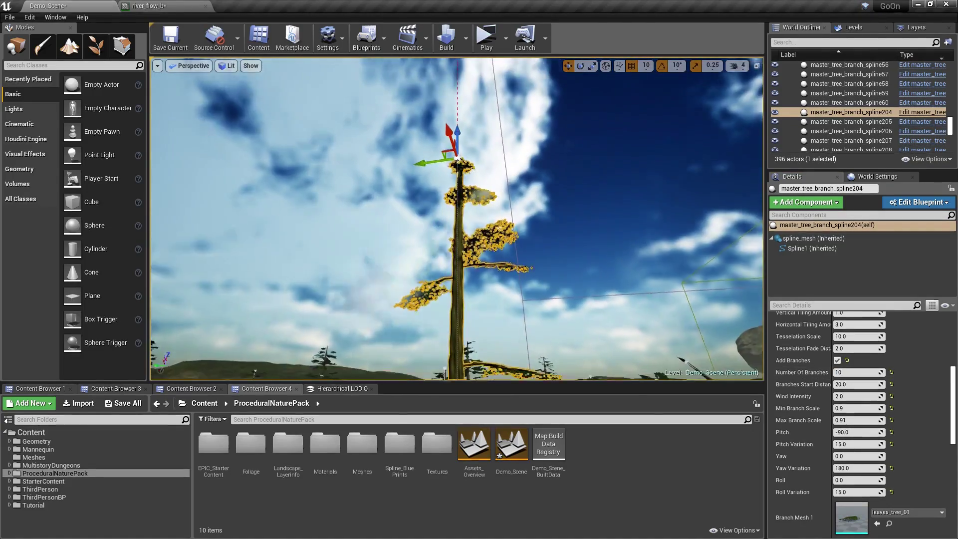
right_drag(457, 200, 452, 274)
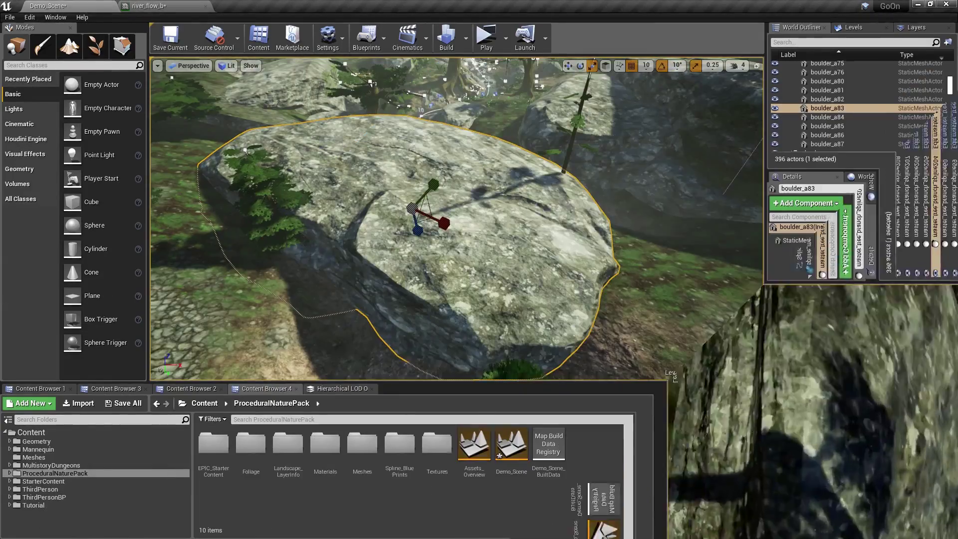
Scale up the large boulder boulder_a83 uniformly.
mouse_move(464, 219)
right_down()
mouse_move(470, 169)
mouse_move(464, 218)
right_up()
drag(402, 214, 435, 178)
right_drag(436, 178, 334, 196)
right_drag(464, 212, 496, 202)
Rotate the smaller boulder boulder_a85 next to the enlarged one.
click(607, 224)
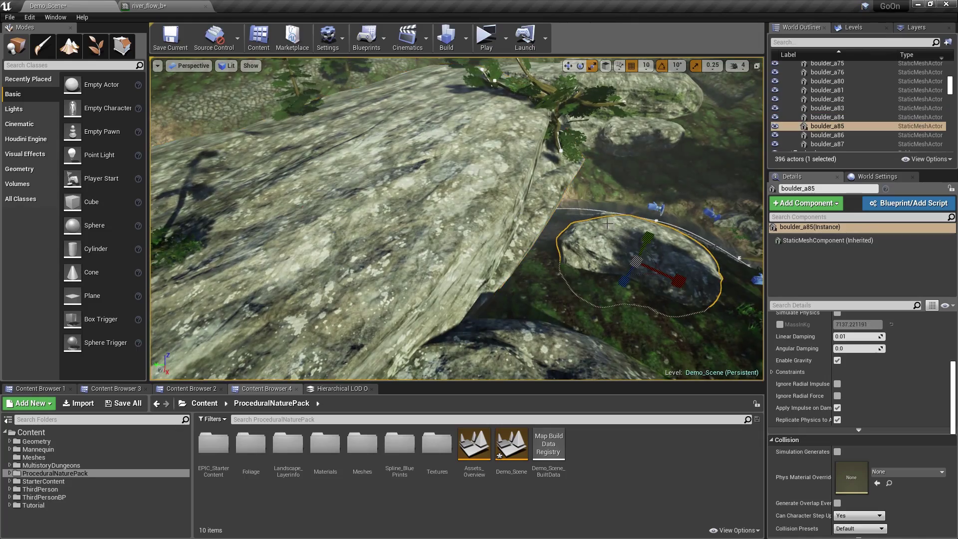
click(580, 66)
drag(610, 230, 694, 235)
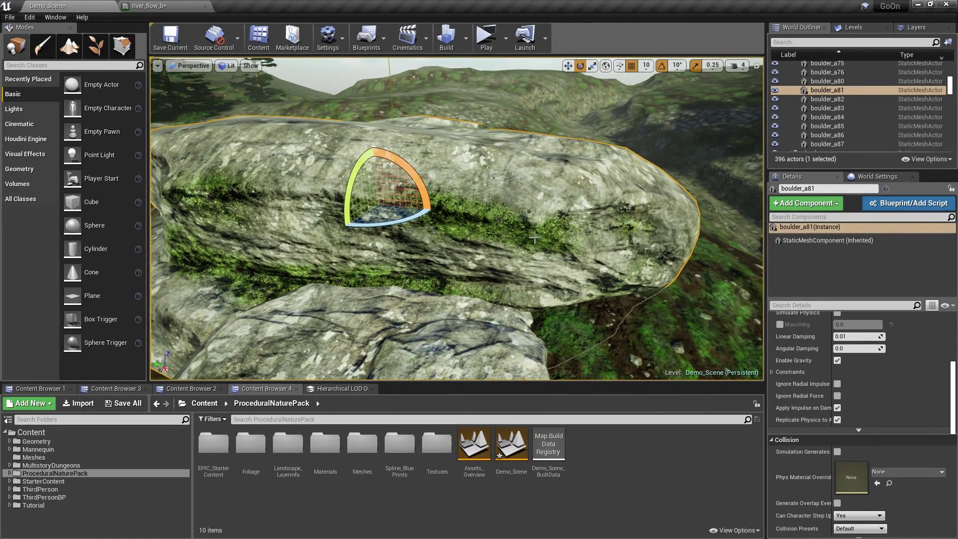
Paint moss across the face of boulder_a81 with vertex color painting, accepting propagation of the vertex colors to all lower LODs.
right_drag(530, 227, 497, 227)
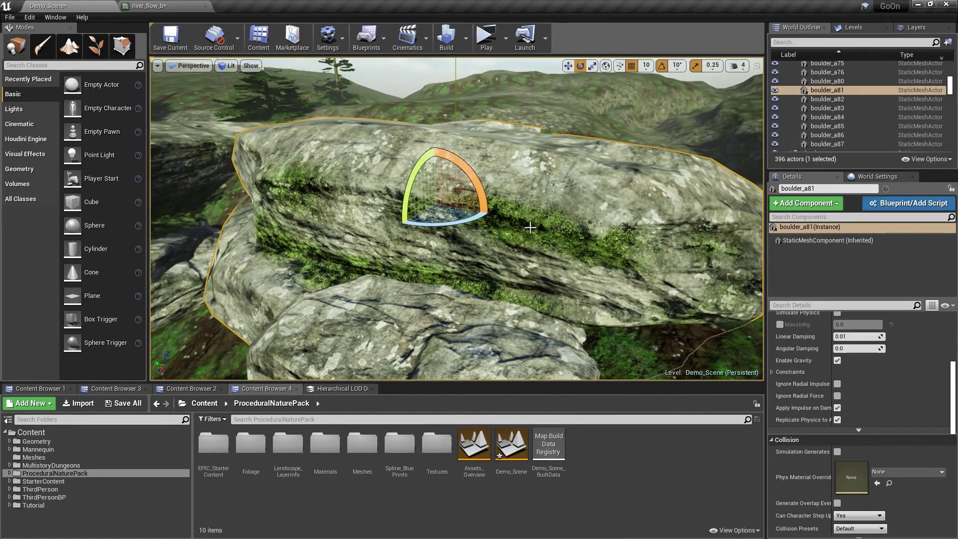
click(42, 45)
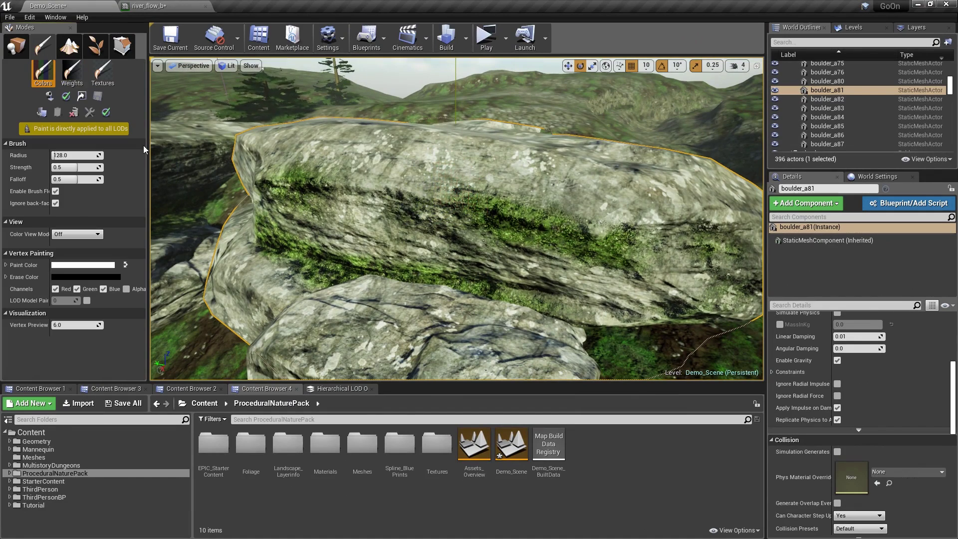
mouse_move(344, 161)
mouse_down()
mouse_move(351, 172)
mouse_move(423, 164)
mouse_up()
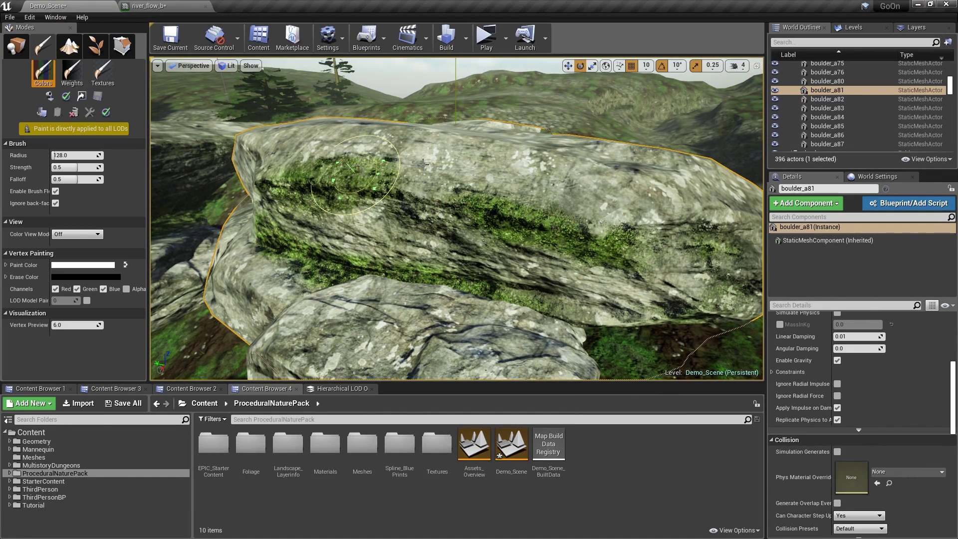
click(364, 184)
click(546, 296)
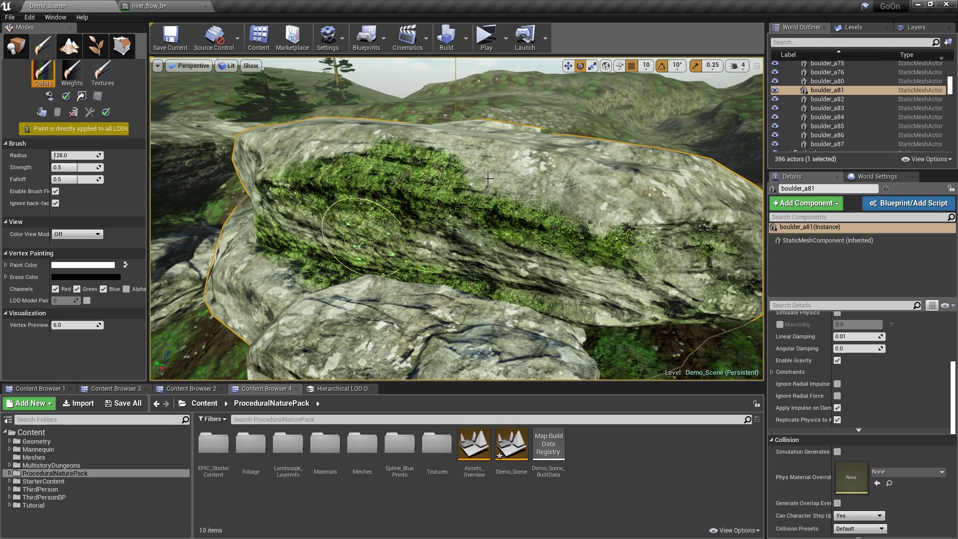
mouse_move(489, 178)
mouse_down()
mouse_move(474, 145)
mouse_move(402, 144)
mouse_up()
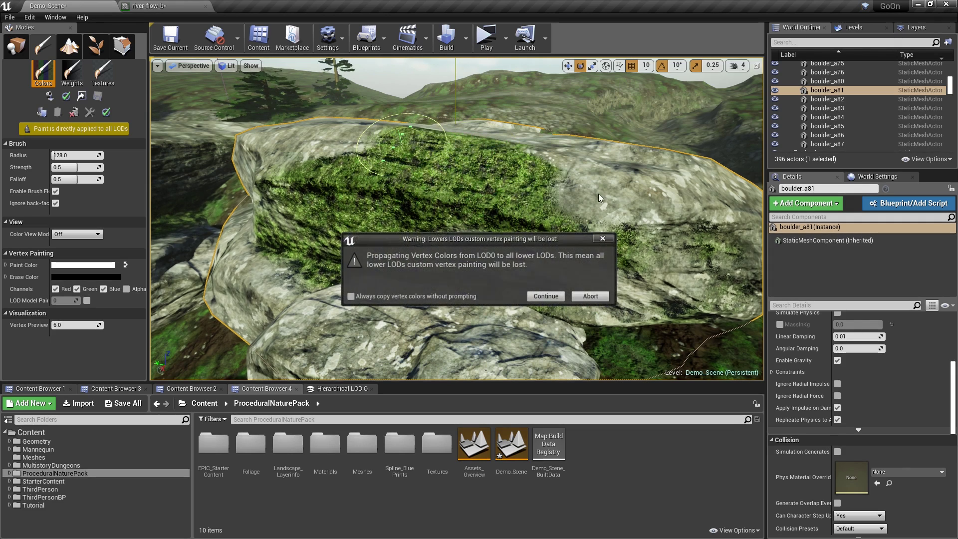
click(529, 298)
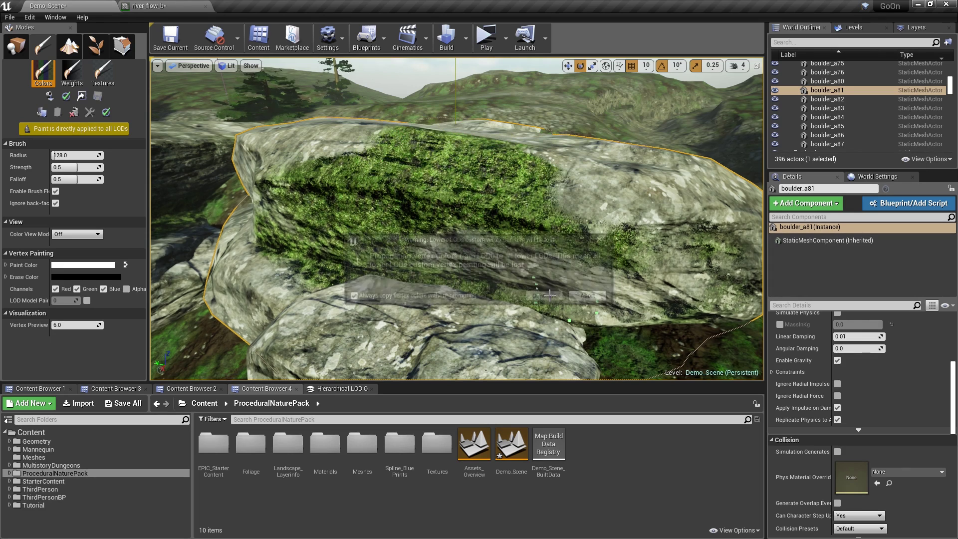
mouse_move(579, 192)
mouse_down()
mouse_move(614, 199)
mouse_move(649, 184)
mouse_move(624, 165)
mouse_up()
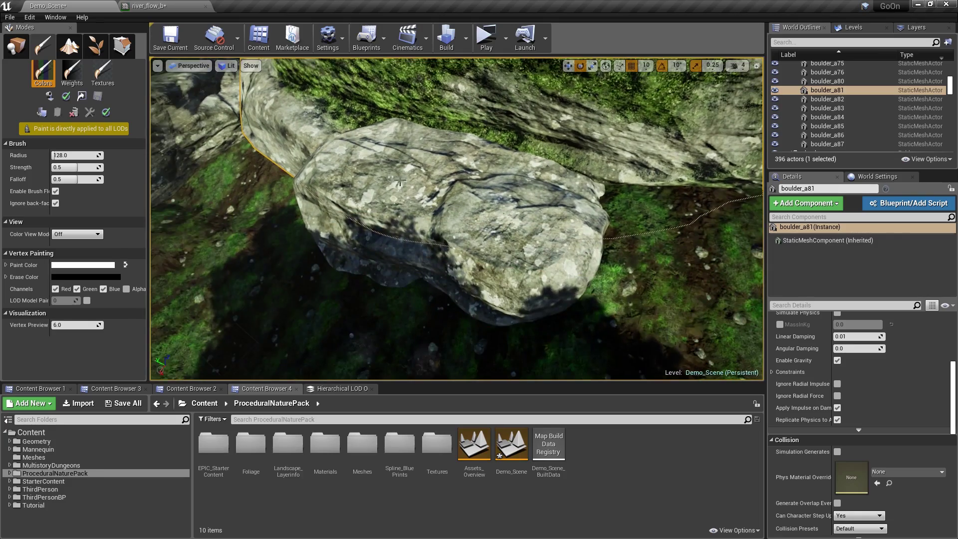
Select the lower boulder boulder_a82 and paint moss over its top with vertex color painting.
right_drag(400, 183, 360, 268)
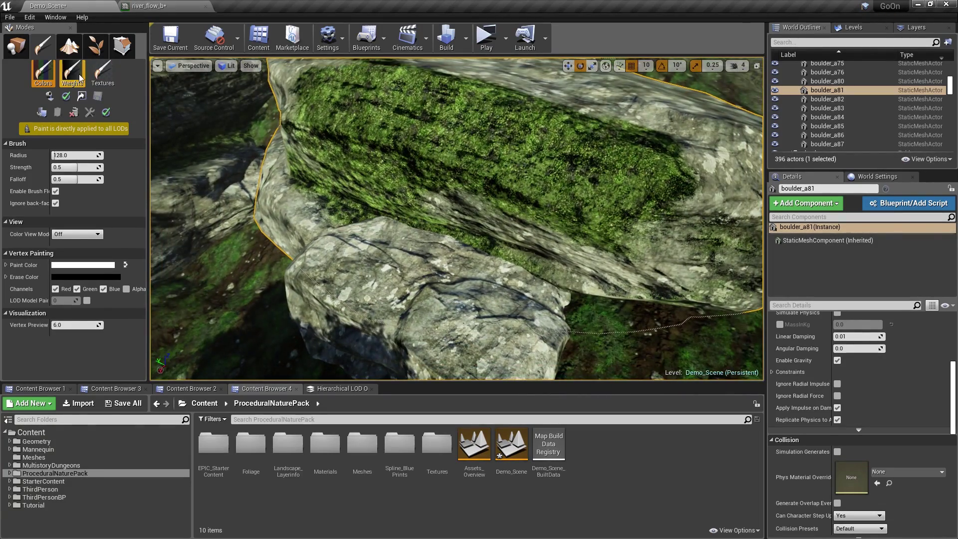
click(21, 48)
click(368, 254)
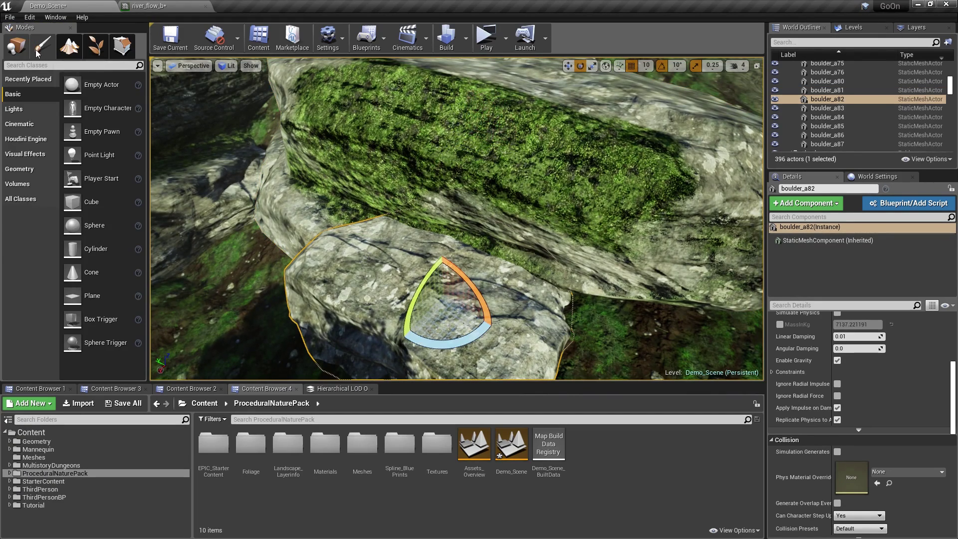
key(shift+2)
drag(363, 267, 377, 267)
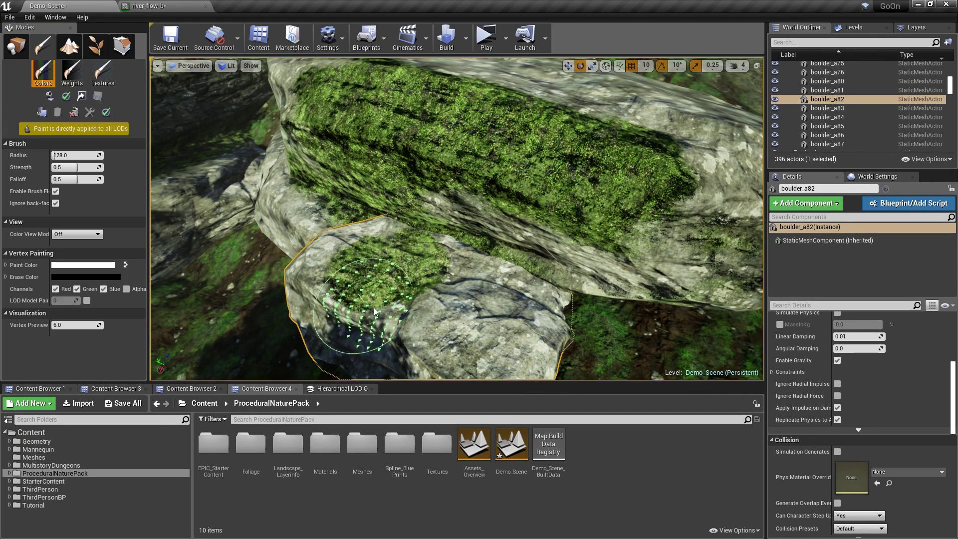
drag(374, 312, 387, 327)
right_drag(399, 327, 445, 327)
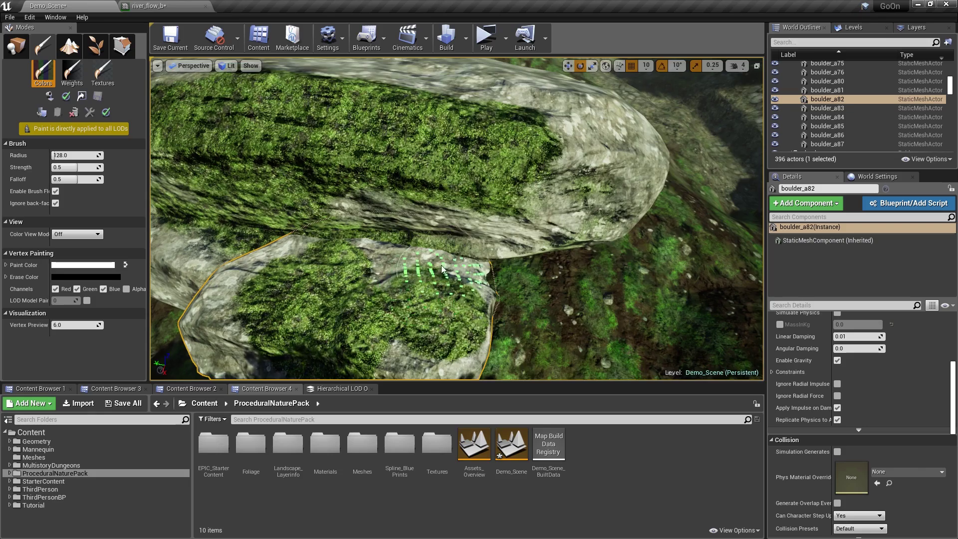
key(s)
right_drag(441, 269, 396, 265)
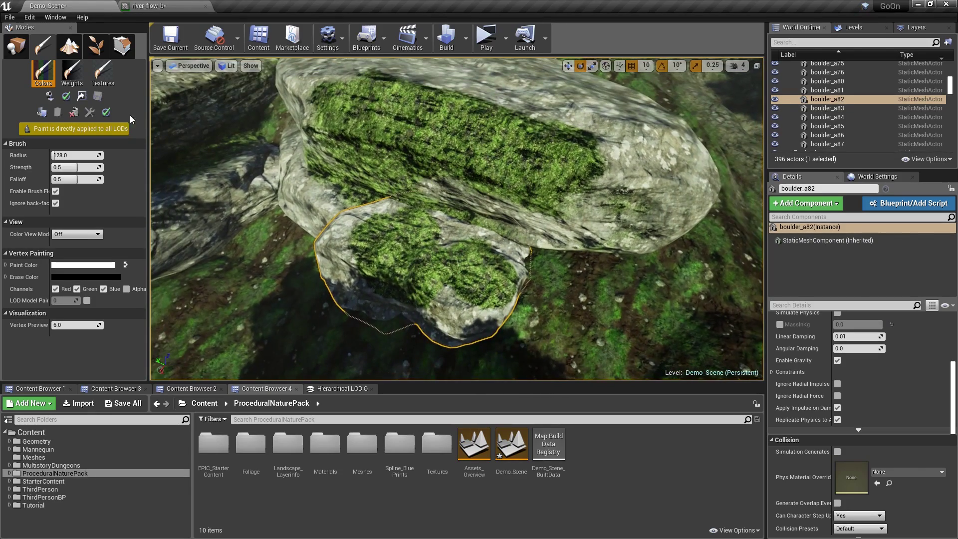
click(591, 67)
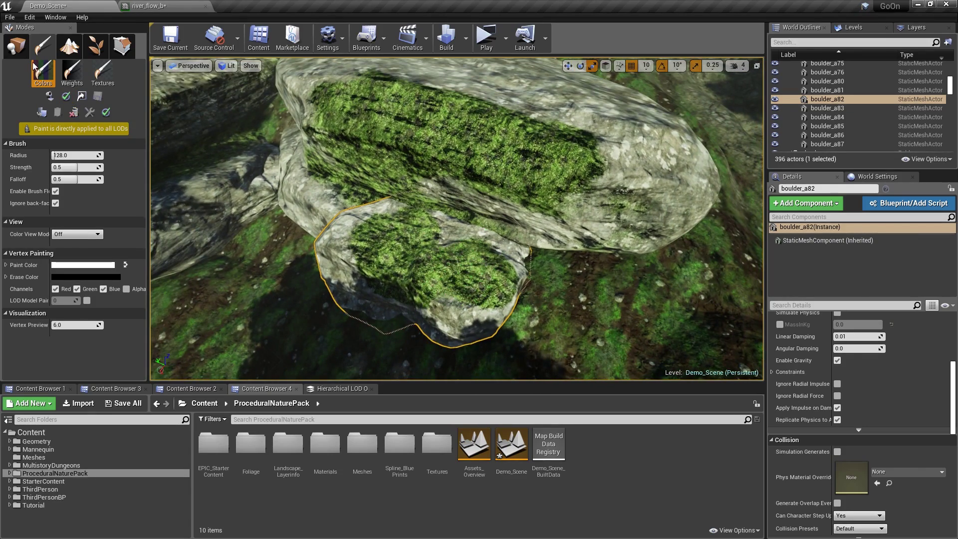
Stretch the moss-painted boulder_a82 non-uniformly along two of its axes to make it longer and larger.
click(16, 46)
drag(470, 273, 492, 281)
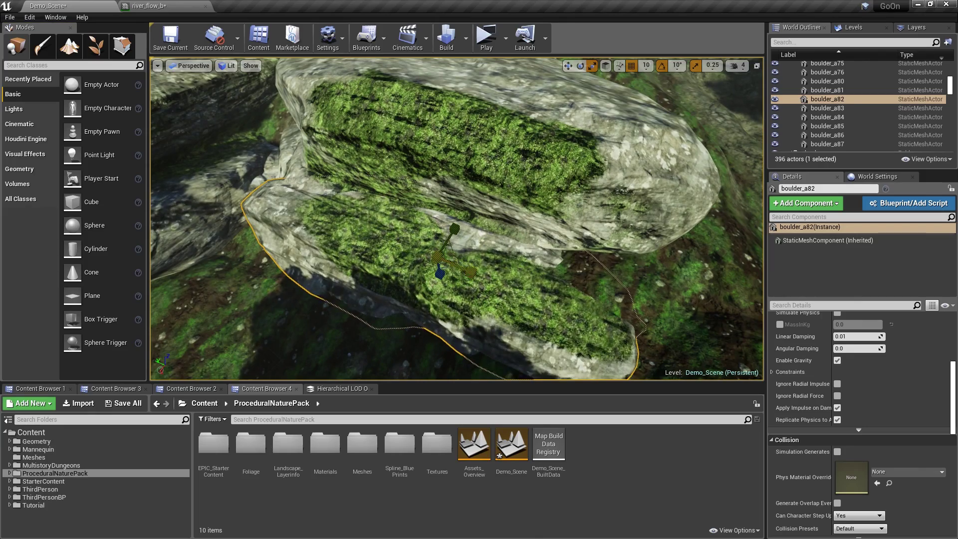
drag(448, 241, 449, 223)
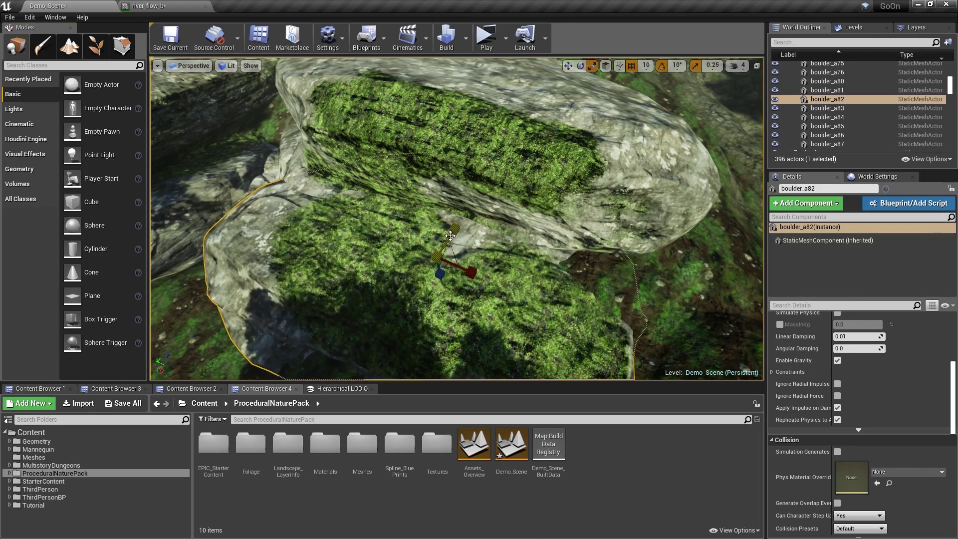
Move point 5 of master_river_spline toward the riverbank and back to the middle of the river.
mouse_move(450, 236)
right_down()
mouse_move(409, 264)
mouse_move(414, 224)
mouse_move(434, 224)
mouse_move(444, 240)
mouse_move(451, 217)
right_up()
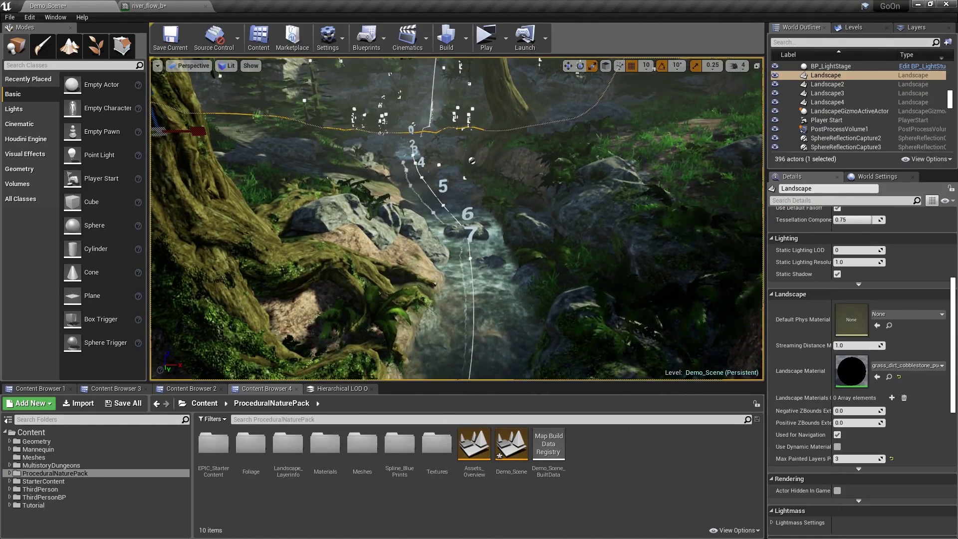
mouse_move(469, 260)
right_down()
mouse_move(467, 245)
mouse_move(467, 272)
mouse_move(469, 261)
right_up()
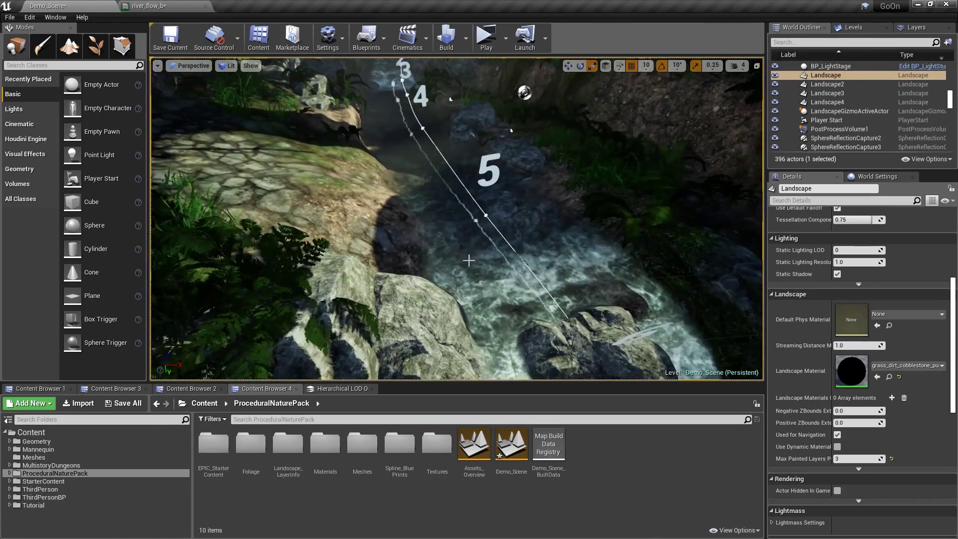
click(486, 216)
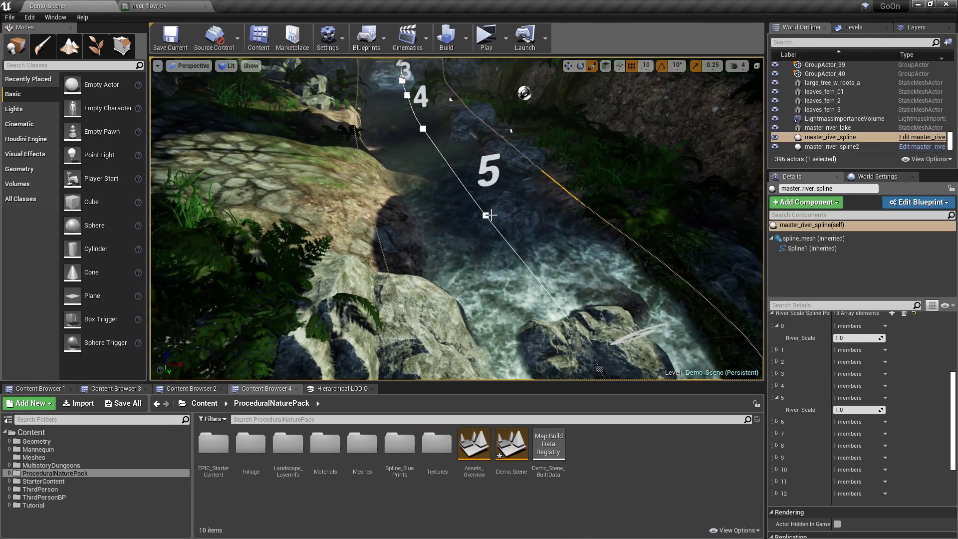
click(567, 66)
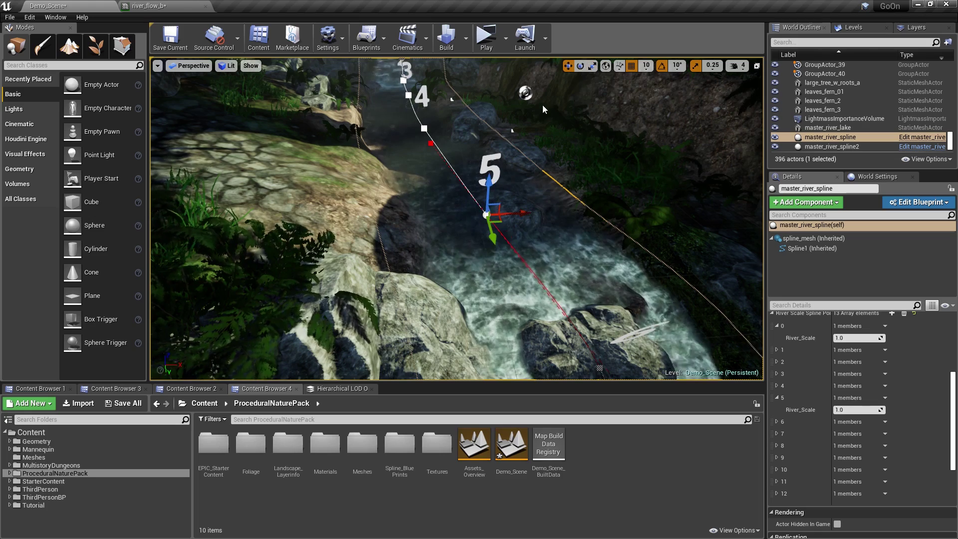
drag(489, 221, 386, 248)
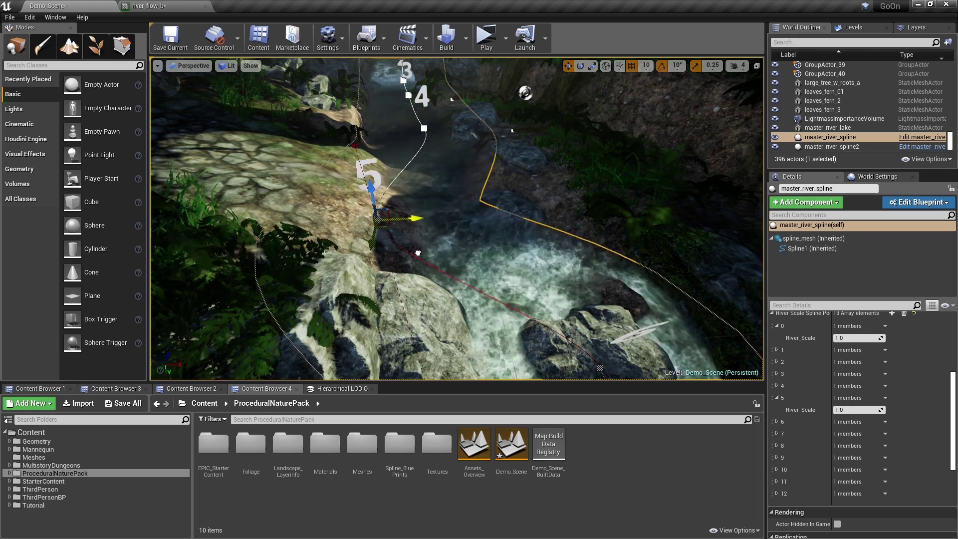
drag(550, 237, 518, 239)
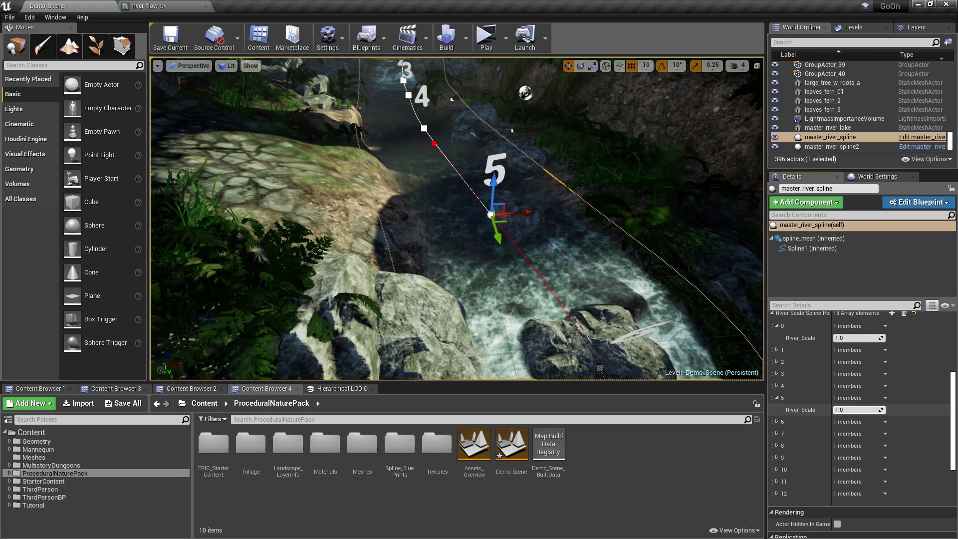
Set the River_Scale of spline point 5 to 0.866667 on master_river_spline.
drag(861, 410, 840, 411)
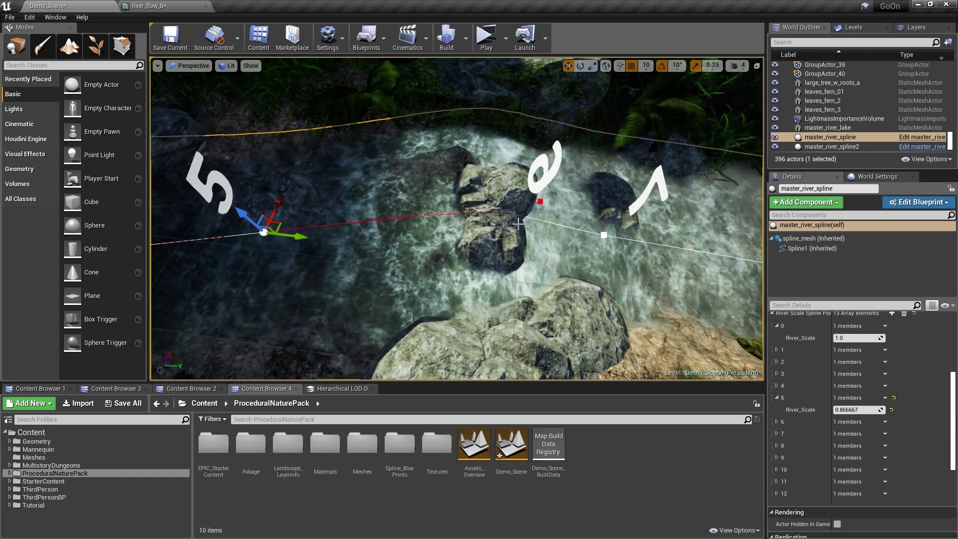
right_drag(518, 223, 495, 223)
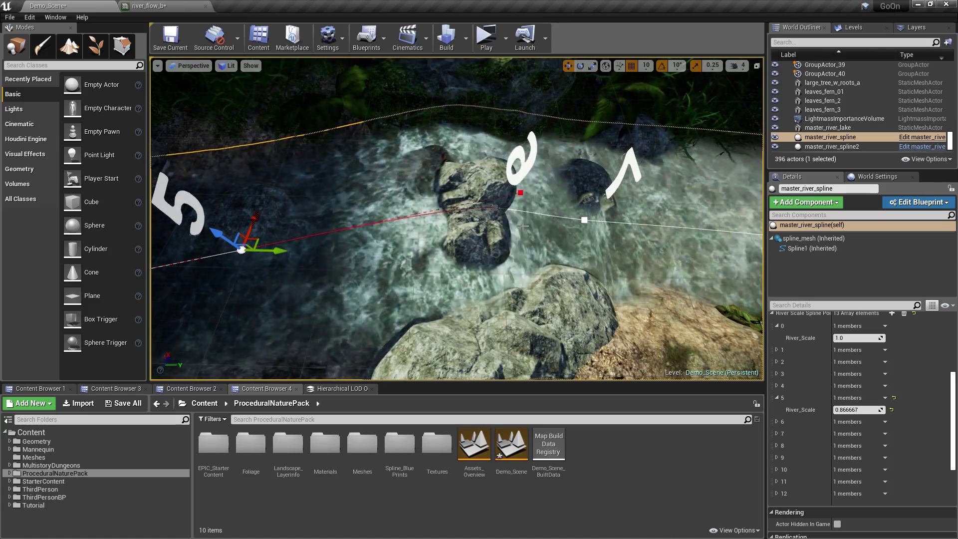
middle_drag(523, 226, 423, 217)
right_drag(493, 220, 469, 208)
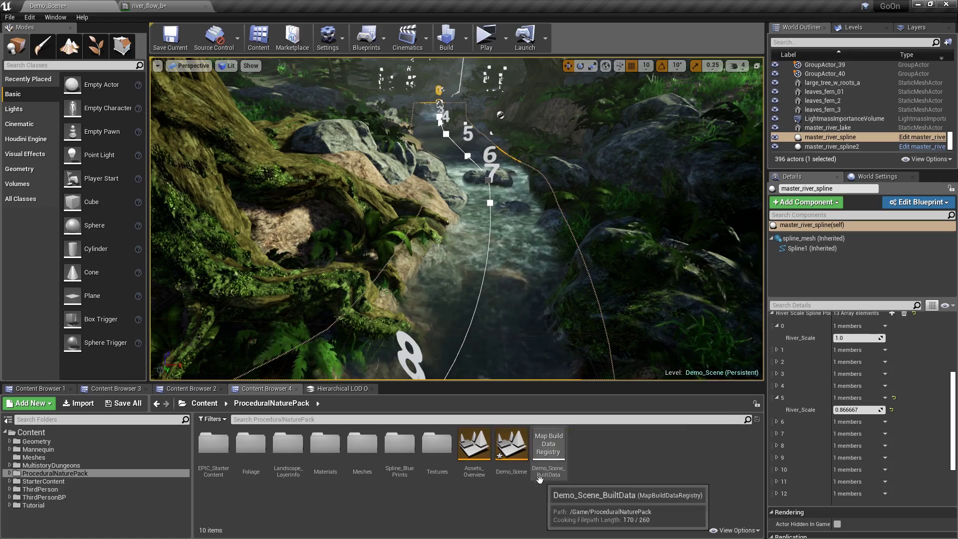
Open the Assets_Overview level and reshape the hanging vine master_vine_spline2 by moving its end points and a middle point.
double_click(474, 444)
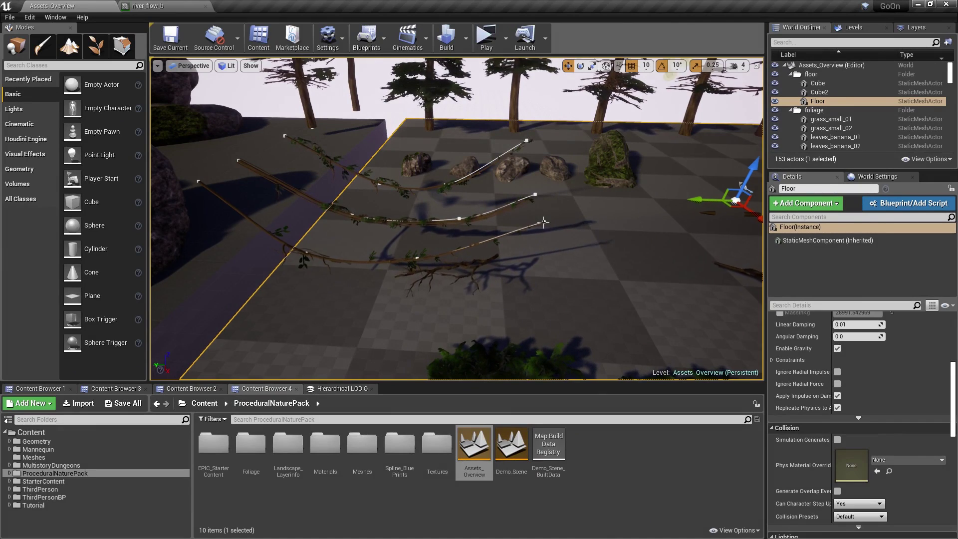
click(539, 226)
drag(273, 235, 292, 241)
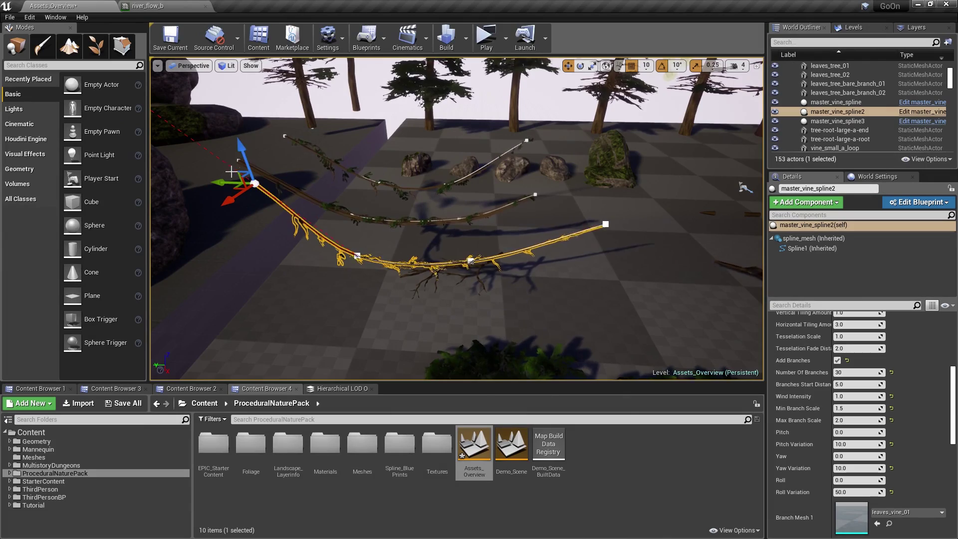
drag(242, 148, 208, 59)
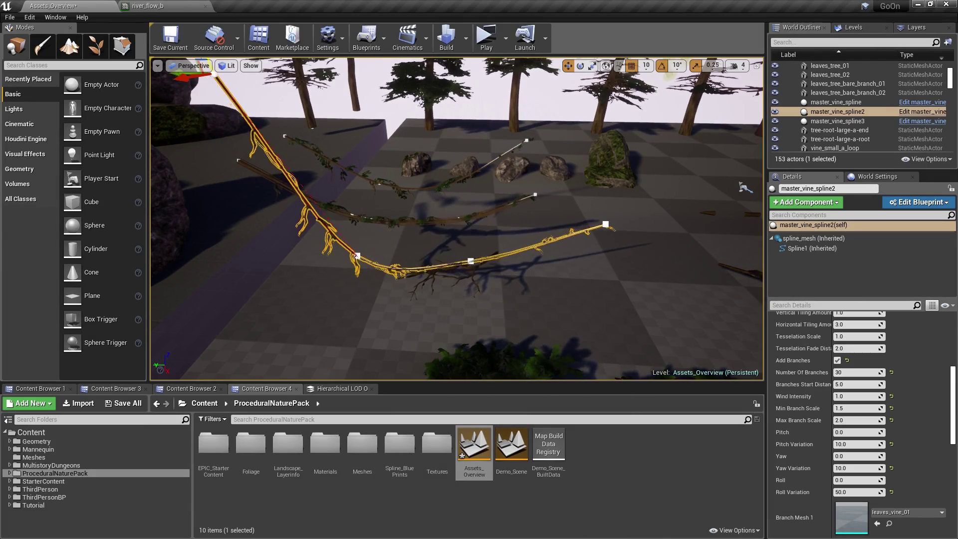
drag(214, 74, 289, 279)
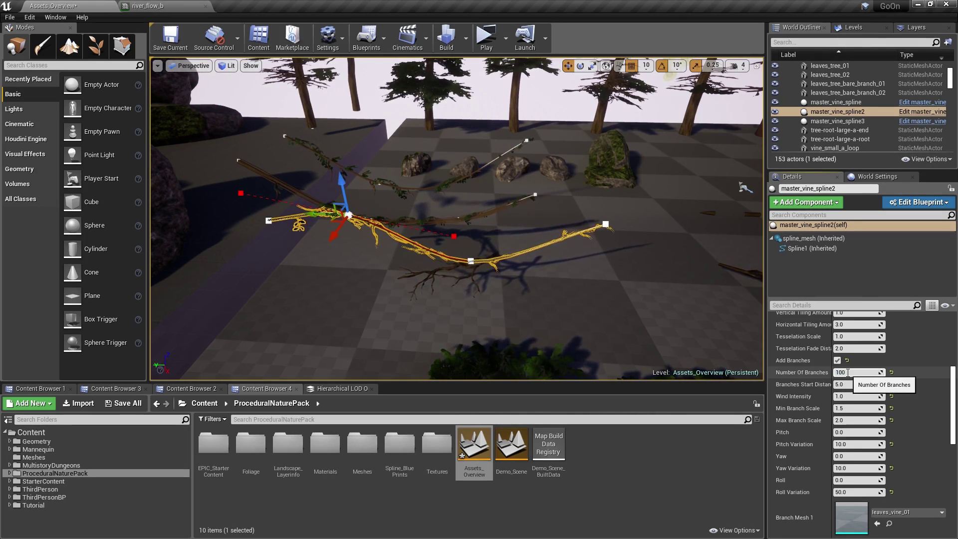
Set Number Of Branches to 100 and Wind Intensity to 5.0 on master_vine_spline2.
click(564, 360)
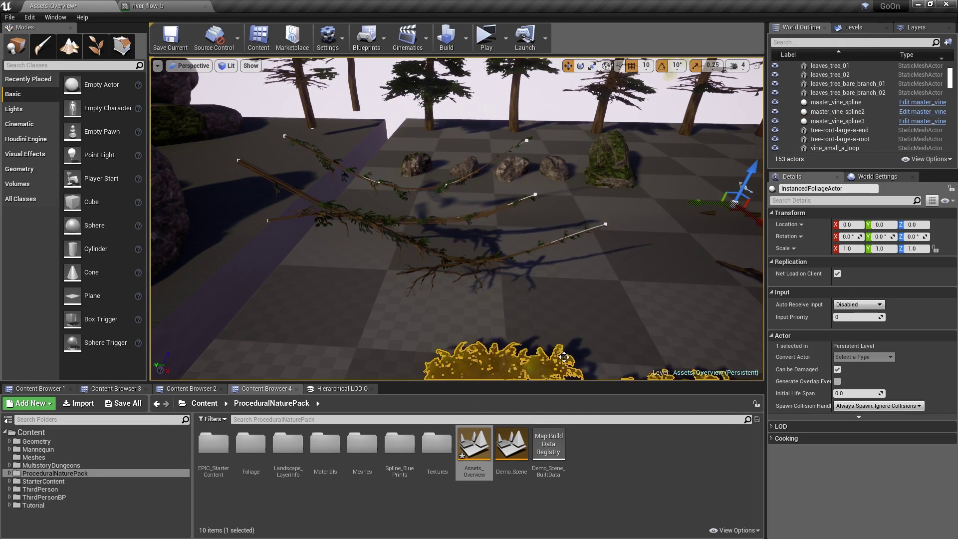
right_drag(564, 361, 547, 367)
key(w)
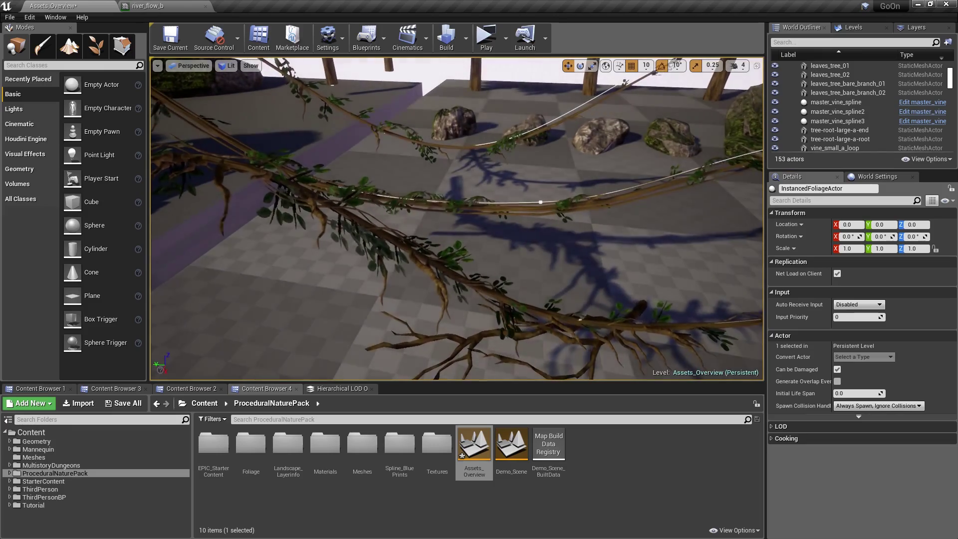
click(468, 271)
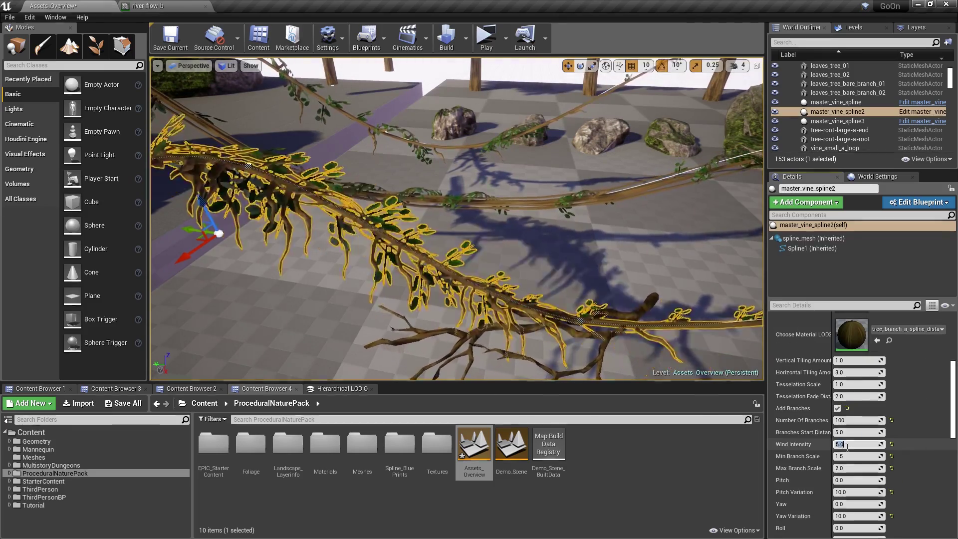
click(847, 445)
scroll(855, 432, down, 4)
scroll(859, 416, up, 4)
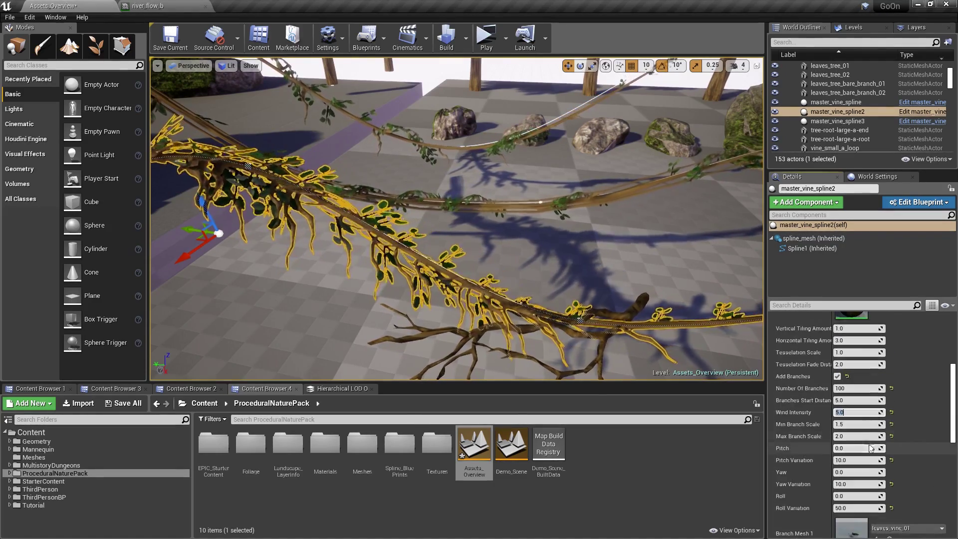
Examine the mossy boulders around rock_boulder_b3, the small rocks and the grass and foliage patches in the overview level.
right_drag(699, 235, 714, 179)
key(w)
right_drag(469, 200, 469, 234)
click(469, 235)
scroll(469, 235, down, 5)
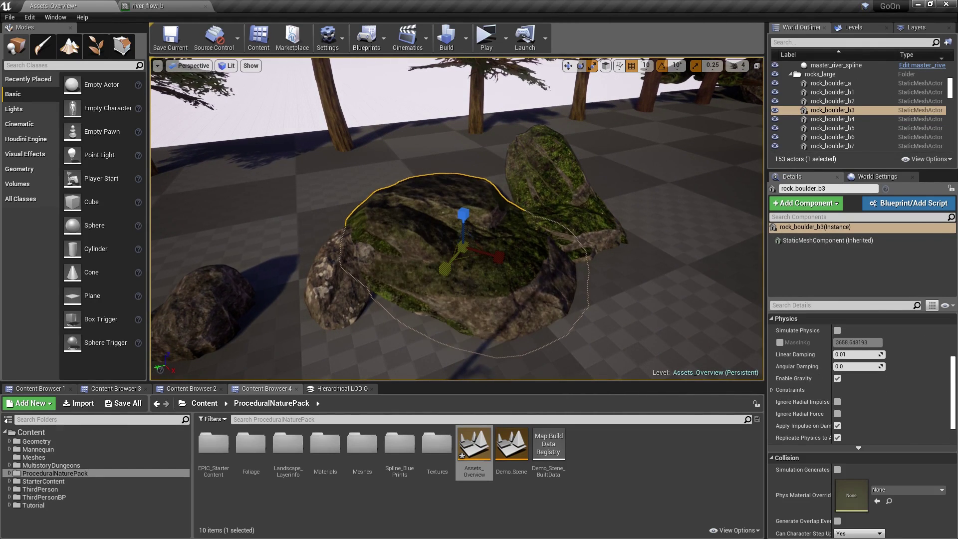
key(s)
mouse_move(516, 230)
right_down()
mouse_move(487, 224)
mouse_move(479, 247)
mouse_move(520, 223)
right_up()
key(w)
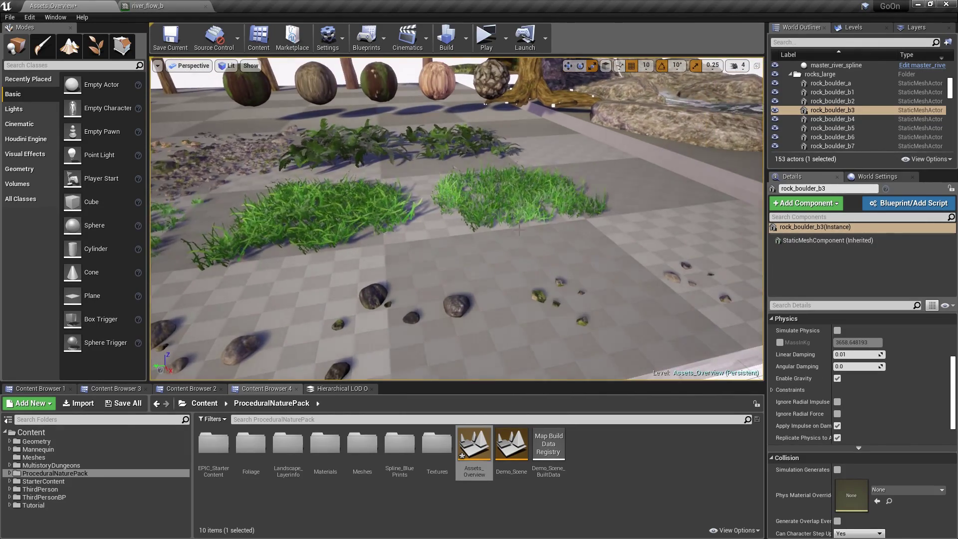
click(522, 218)
right_drag(407, 218, 387, 225)
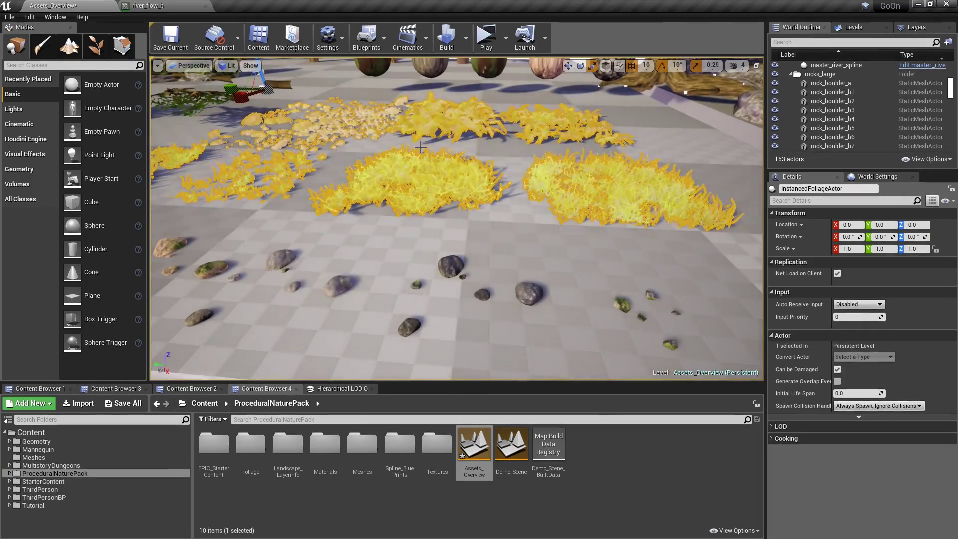
click(421, 267)
Select master_river_spline, open its river_flow_a material and inspect the node graph of the parent master_river_flow.
right_drag(421, 267, 302, 227)
key(w)
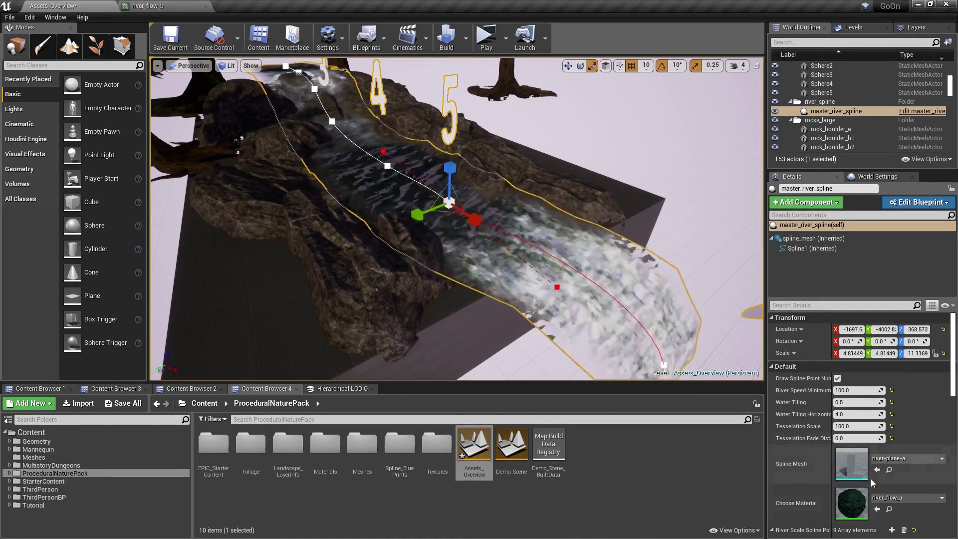
double_click(859, 506)
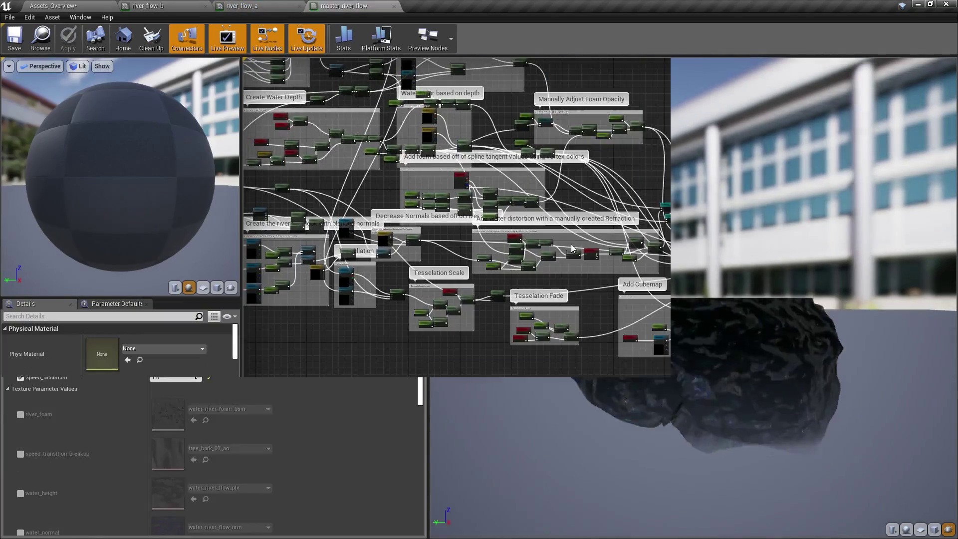
right_drag(301, 227, 684, 269)
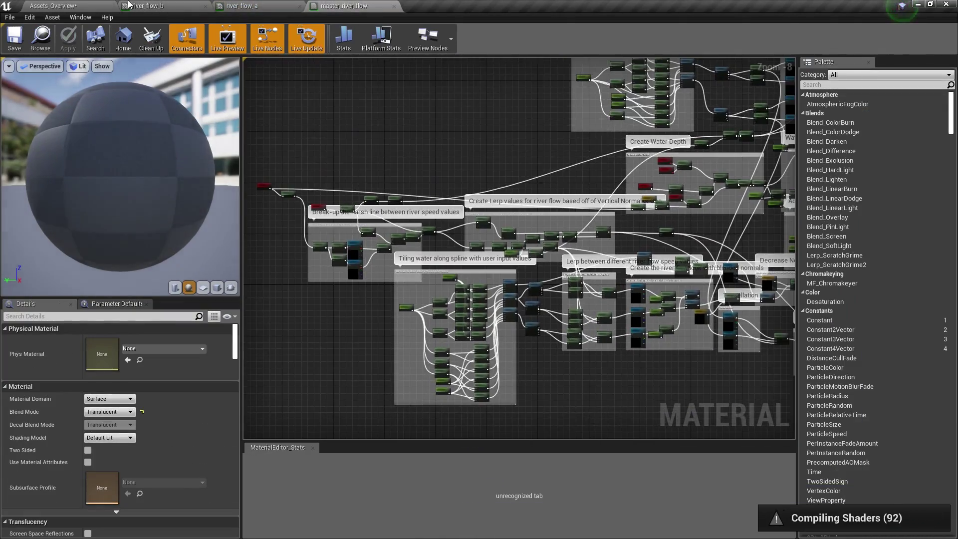
Return to the Assets_Overview level and adjust the height of a master_river_spline point near the crest of the waterfall.
click(110, 5)
right_drag(279, 164, 272, 138)
right_drag(425, 158, 428, 161)
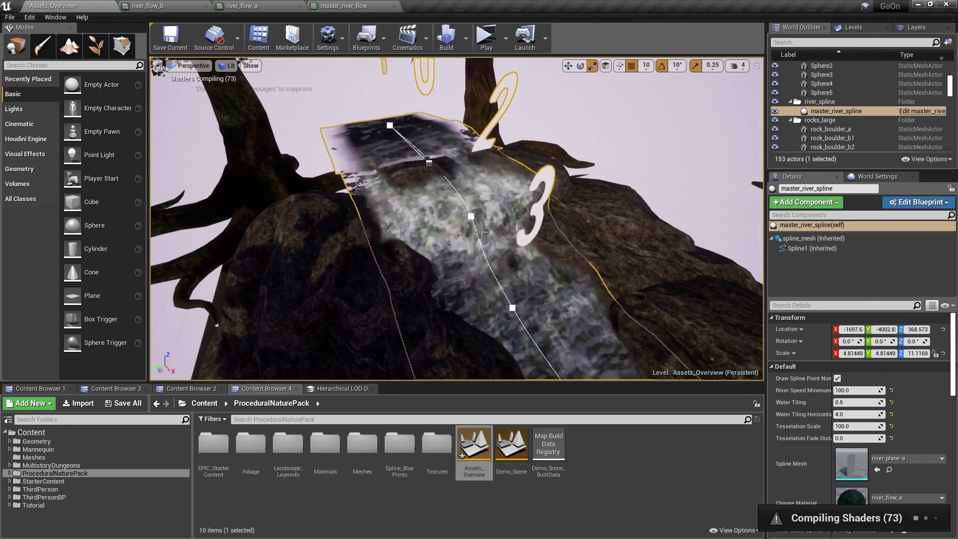
right_drag(483, 232, 390, 227)
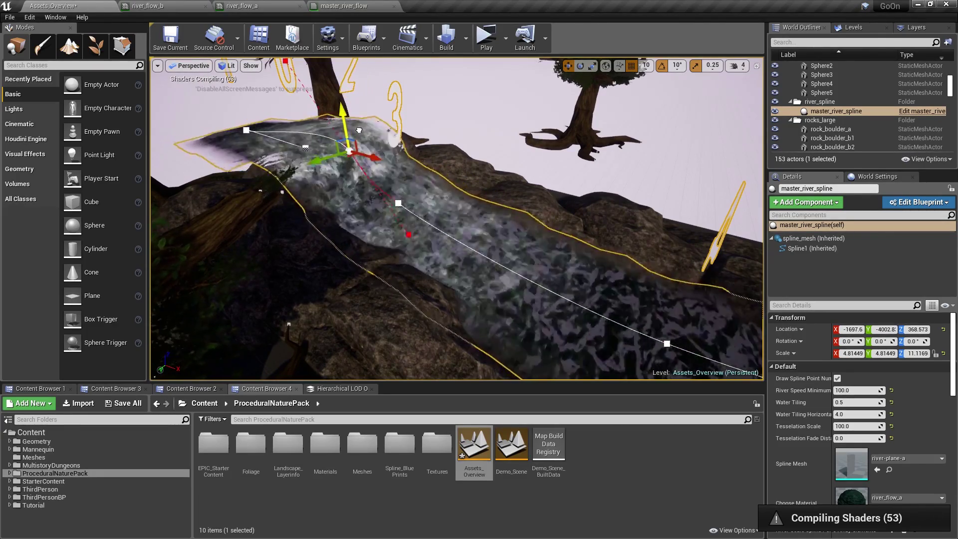
drag(349, 134, 349, 141)
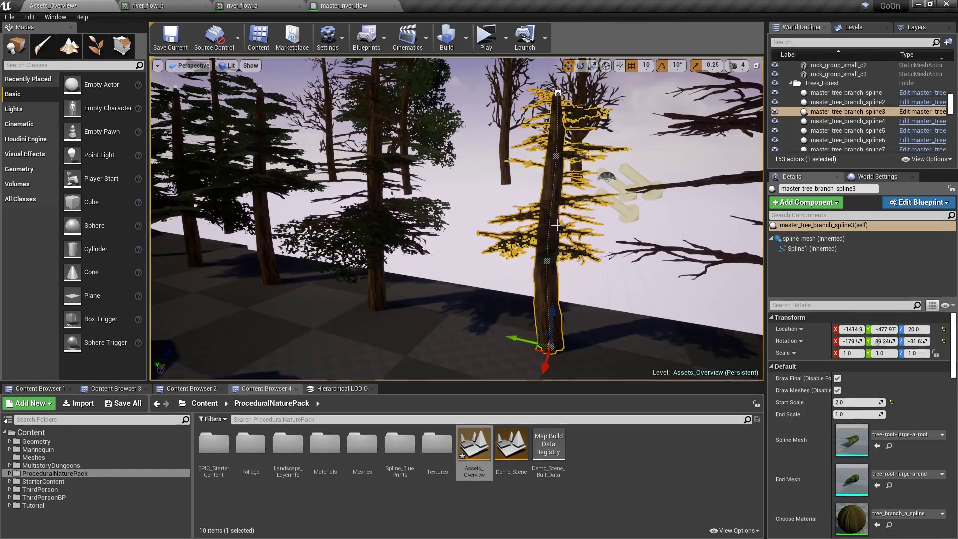
Move the tree master_tree_branch_spline3 to X location -974.91 and shift a spline point in the lower part of its trunk.
right_drag(457, 220, 544, 218)
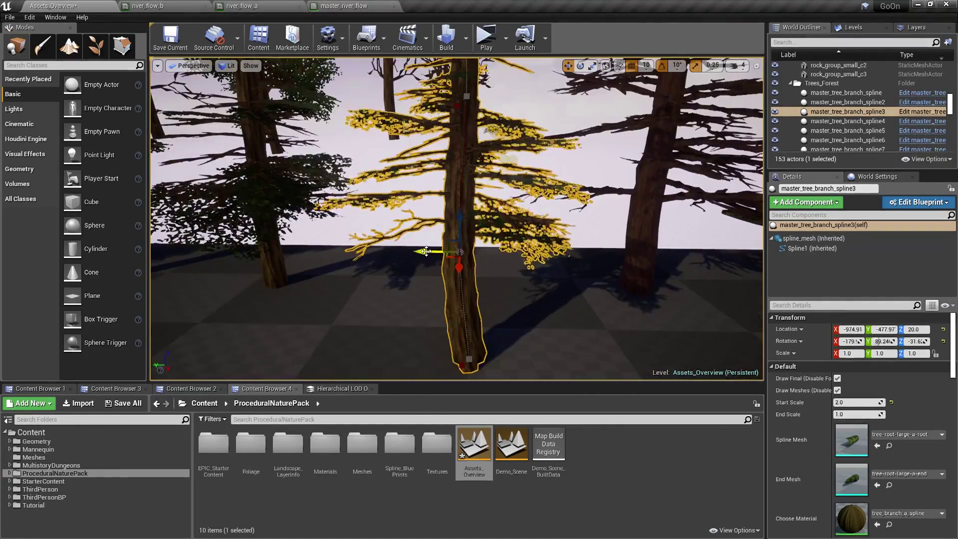
drag(423, 255, 433, 277)
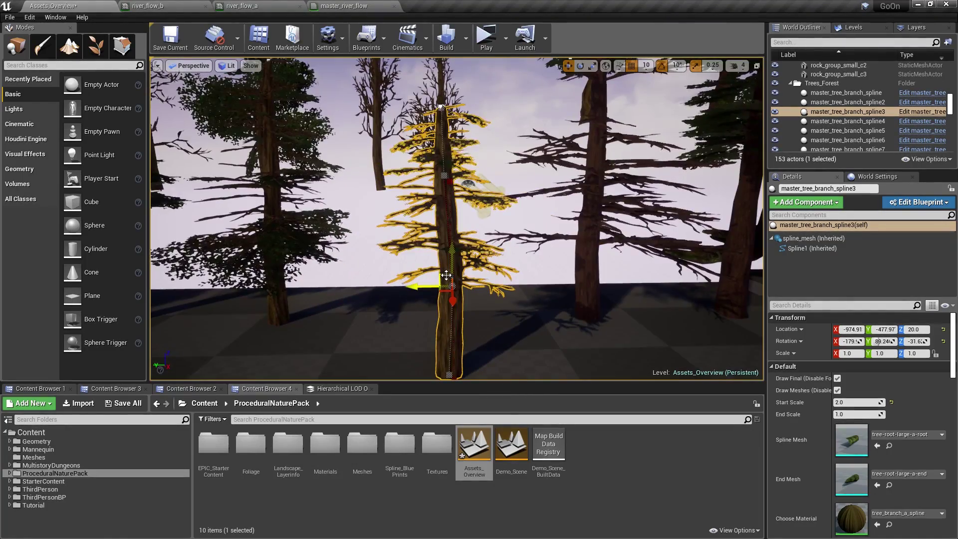
right_drag(446, 274, 446, 275)
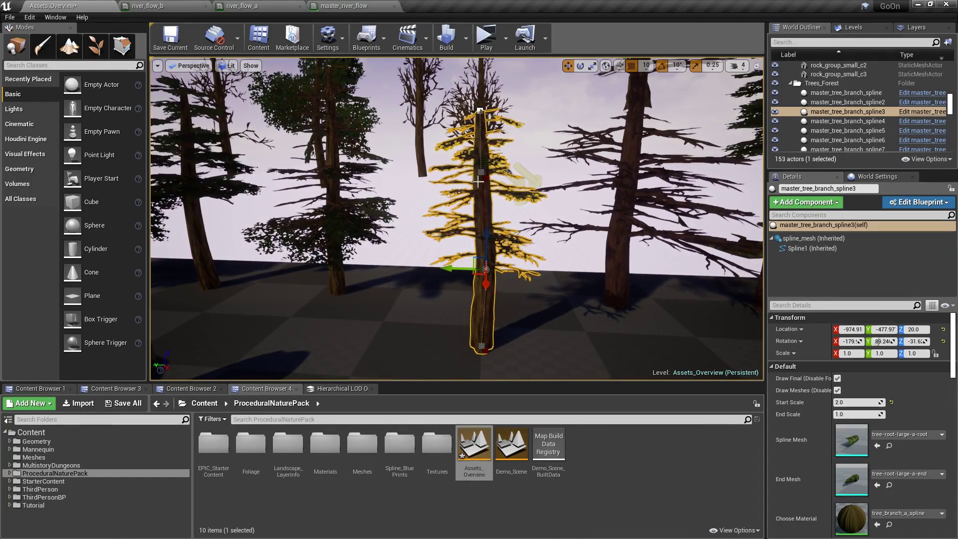
click(9, 18)
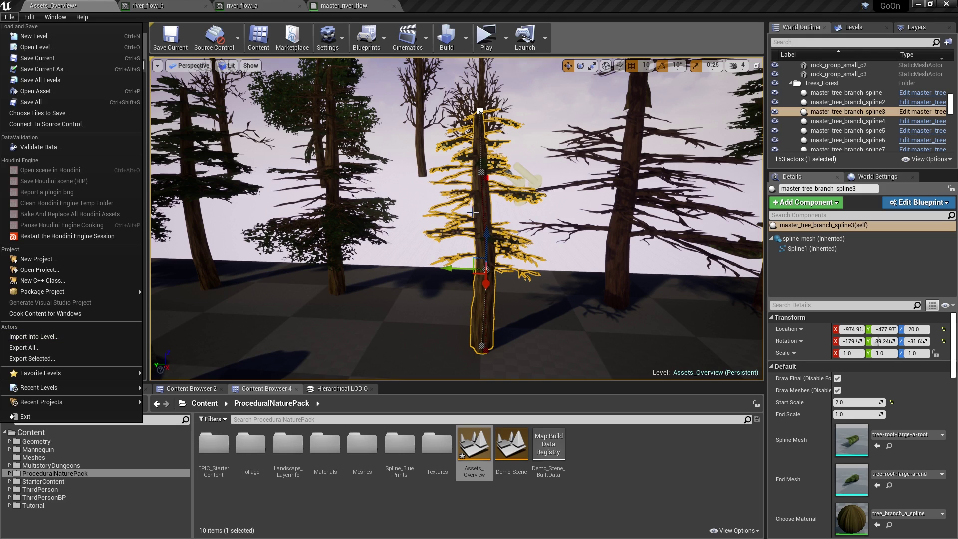
right_drag(485, 210, 504, 239)
key(s)
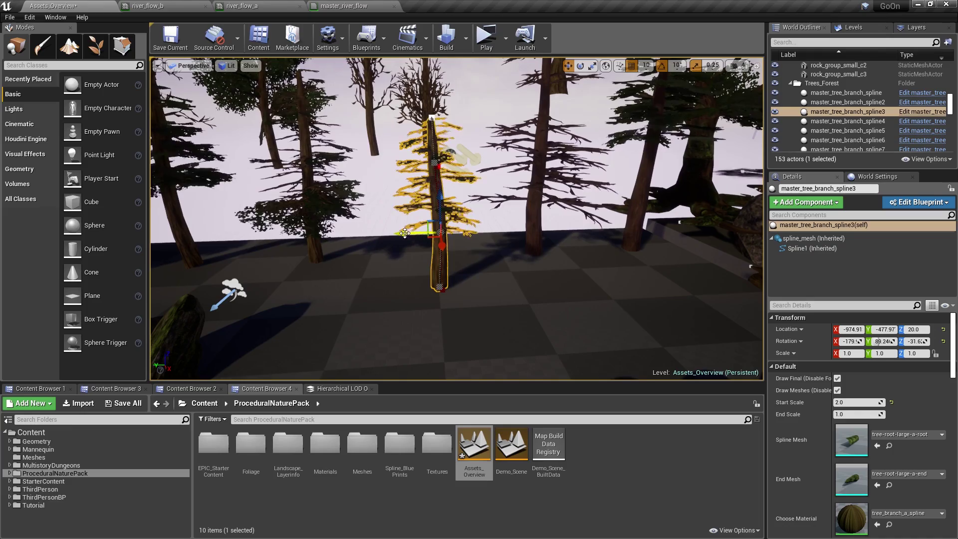
mouse_move(405, 234)
mouse_down()
mouse_move(529, 234)
mouse_move(367, 239)
mouse_move(424, 237)
mouse_move(409, 234)
mouse_up()
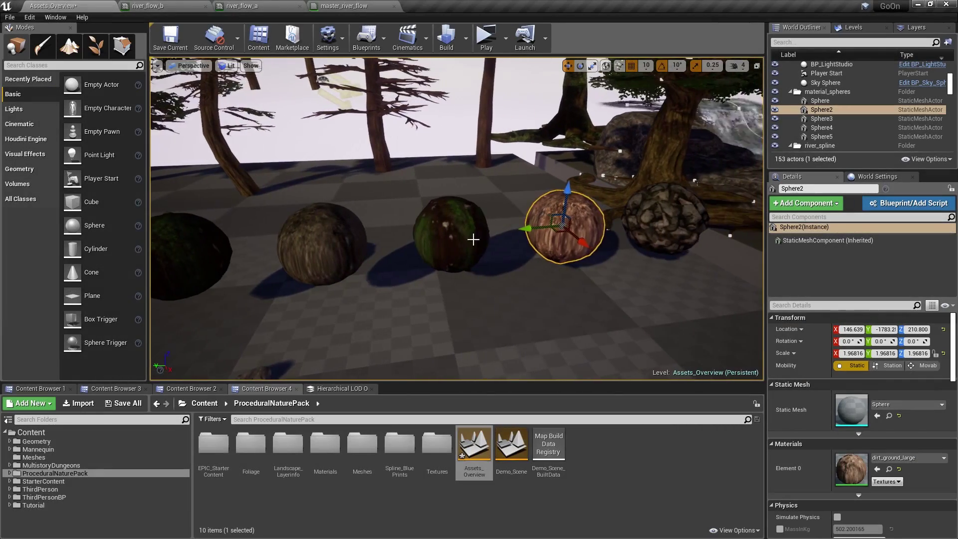
Select Sphere3, inspect its grass_w_puddles_rocks material and the parent master_terrain_material graph, and return to the Assets_Overview level.
click(473, 239)
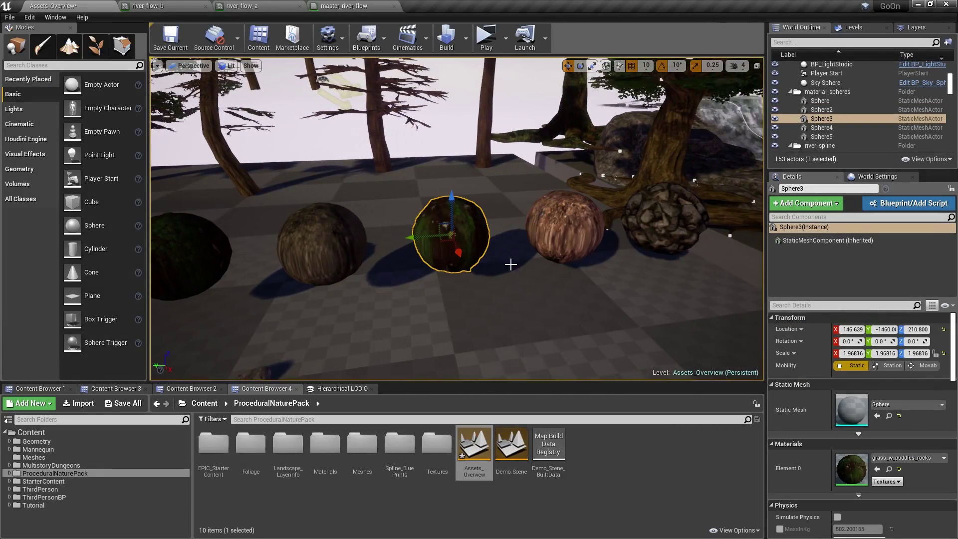
double_click(854, 471)
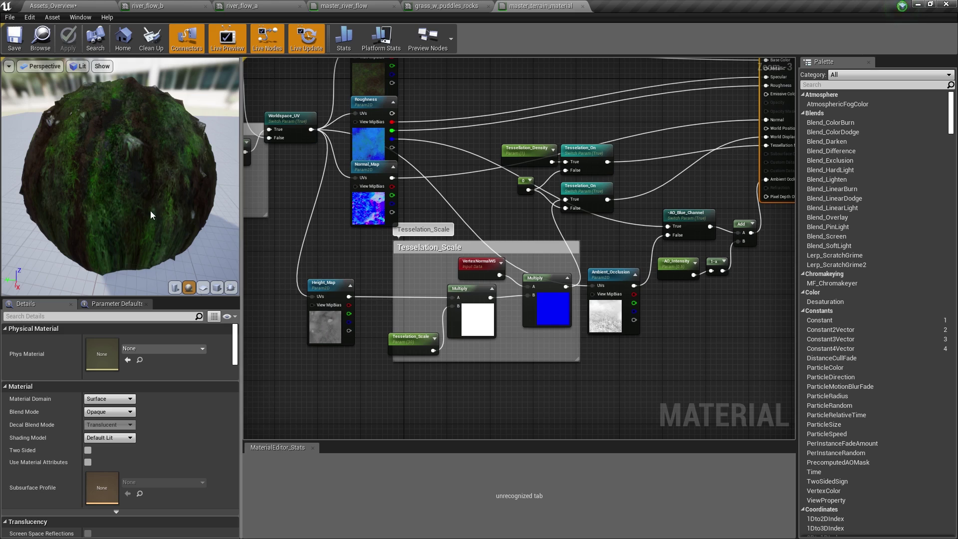
drag(151, 215, 130, 186)
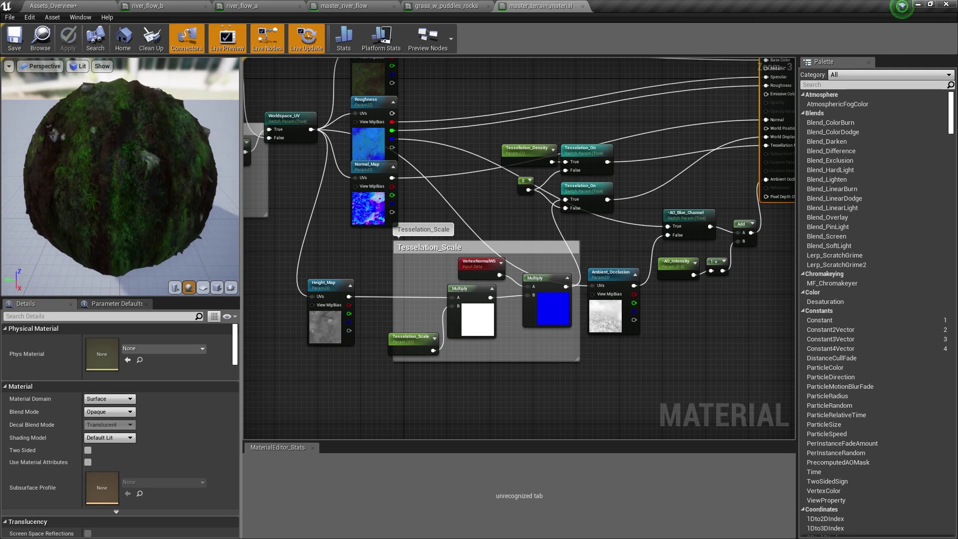
right_drag(330, 234, 331, 227)
mouse_move(152, 208)
mouse_down()
mouse_move(124, 203)
mouse_move(158, 202)
mouse_move(170, 224)
mouse_move(150, 214)
mouse_up()
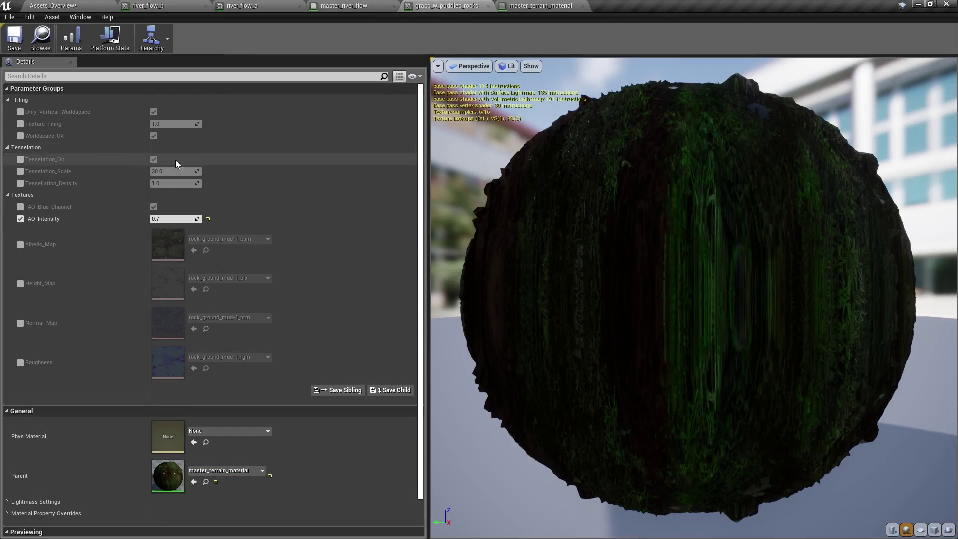
drag(599, 209, 709, 224)
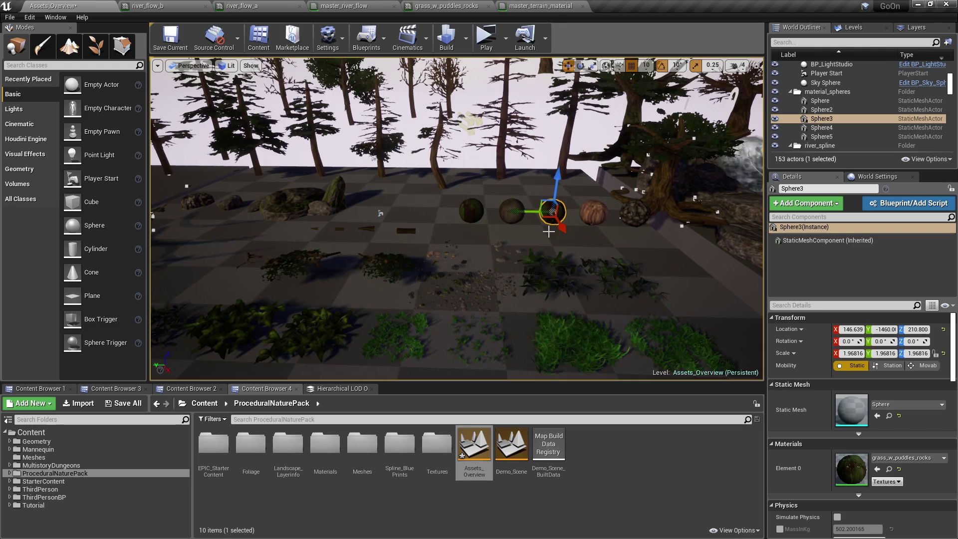
right_drag(509, 178, 514, 200)
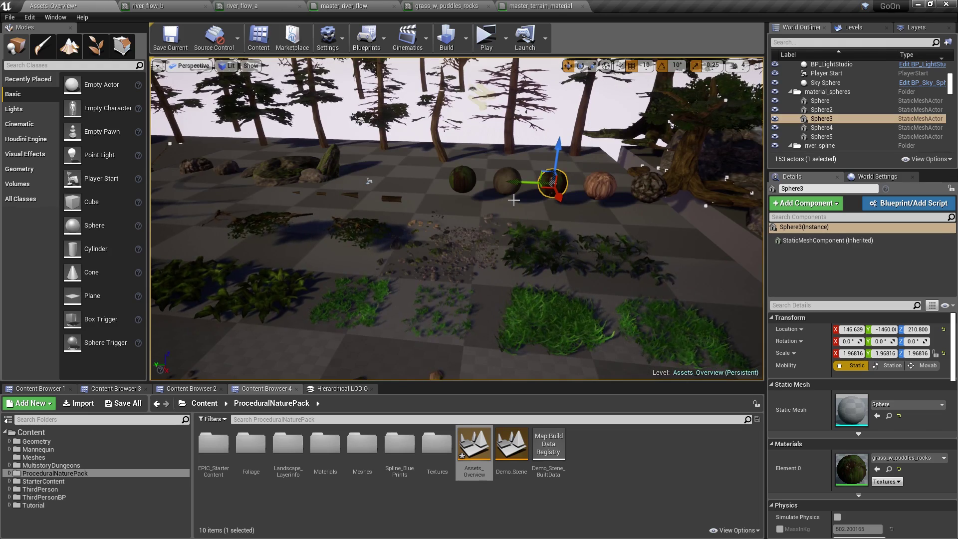